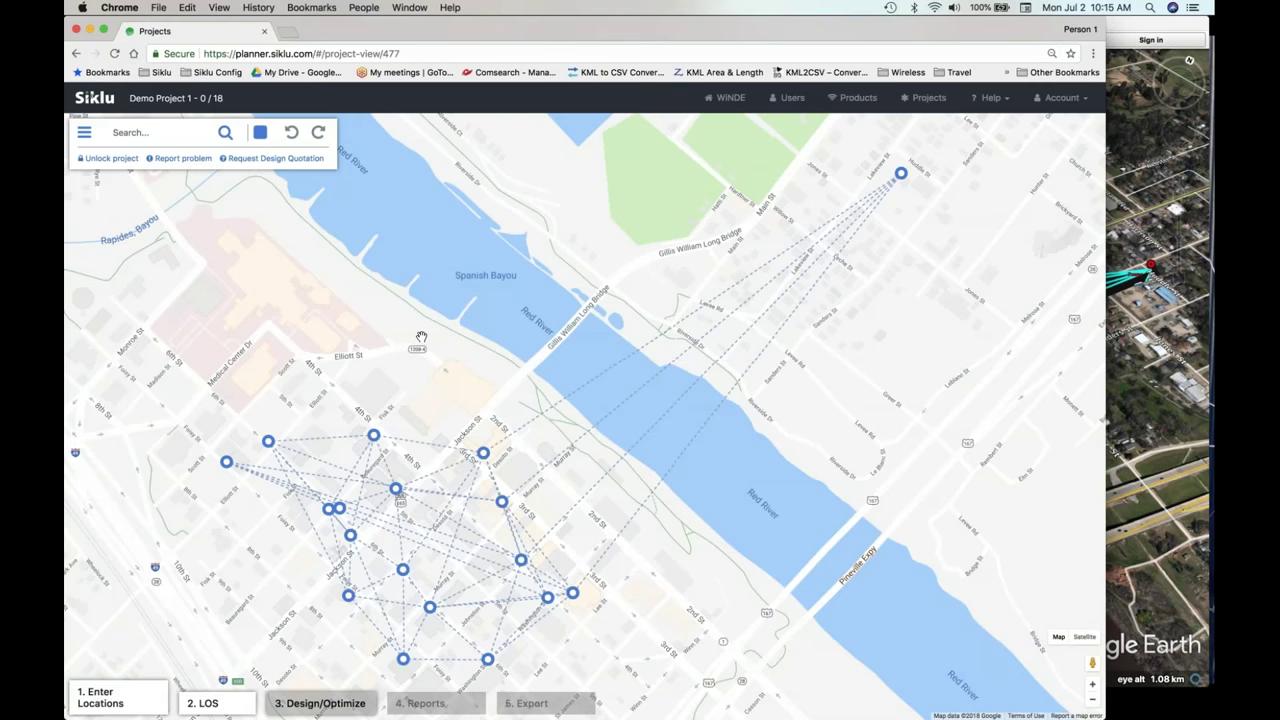
# - Fit the whole network in view and box-select all 18 sites and their links
pyautogui.moveTo(421, 337); pyautogui.dragTo(390, 235)
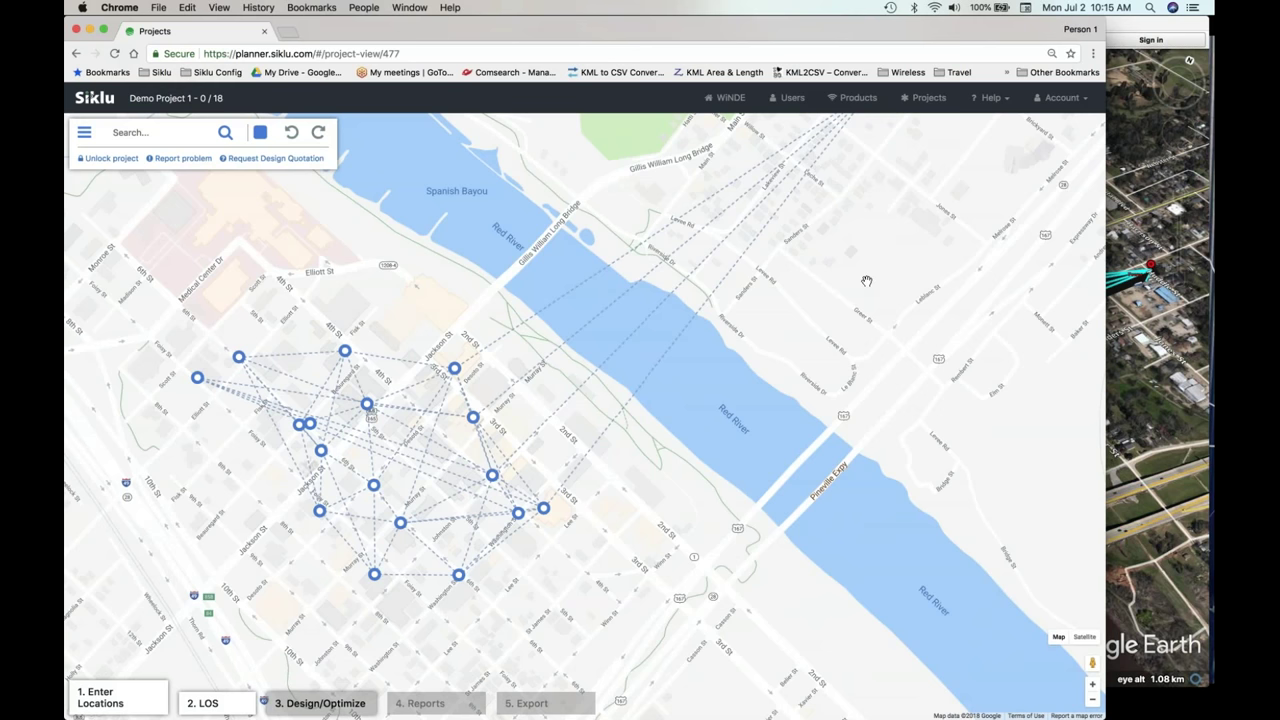
pyautogui.moveTo(120, 700)
pyautogui.scroll(-2, 269, 226)
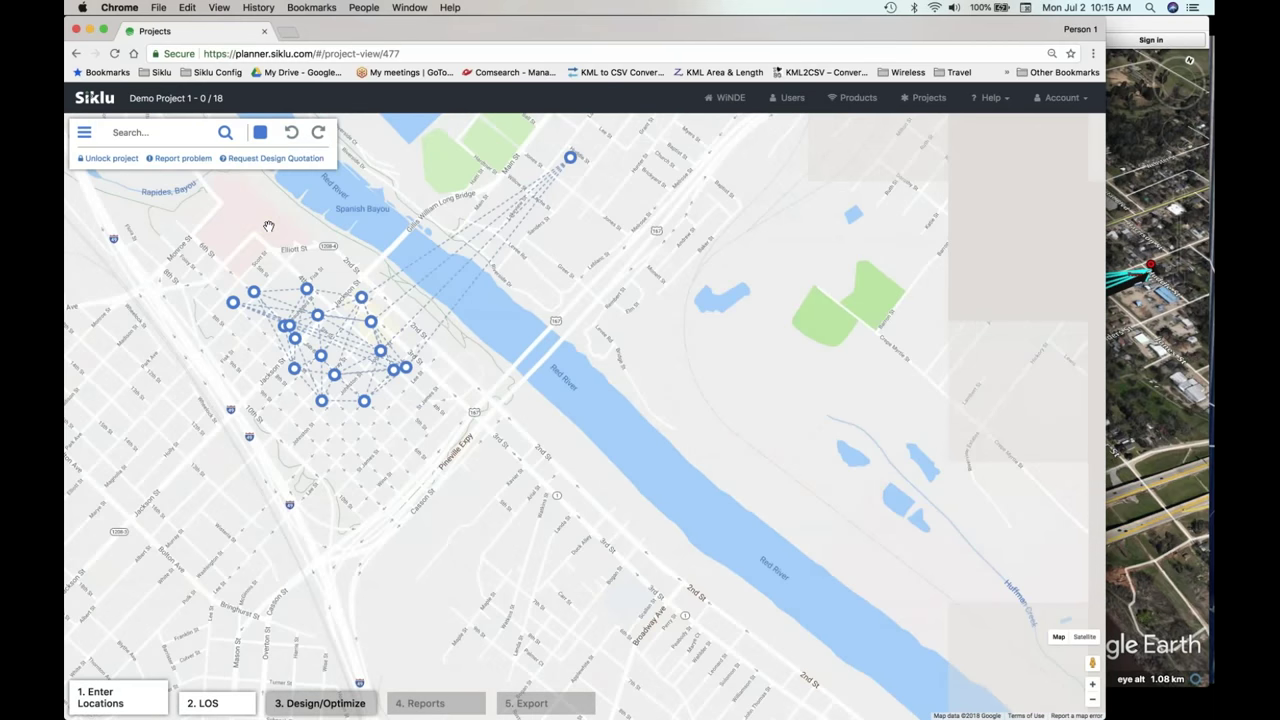
pyautogui.moveTo(269, 226); pyautogui.dragTo(353, 270)
pyautogui.click(260, 132)
pyautogui.moveTo(270, 202); pyautogui.dragTo(798, 521)
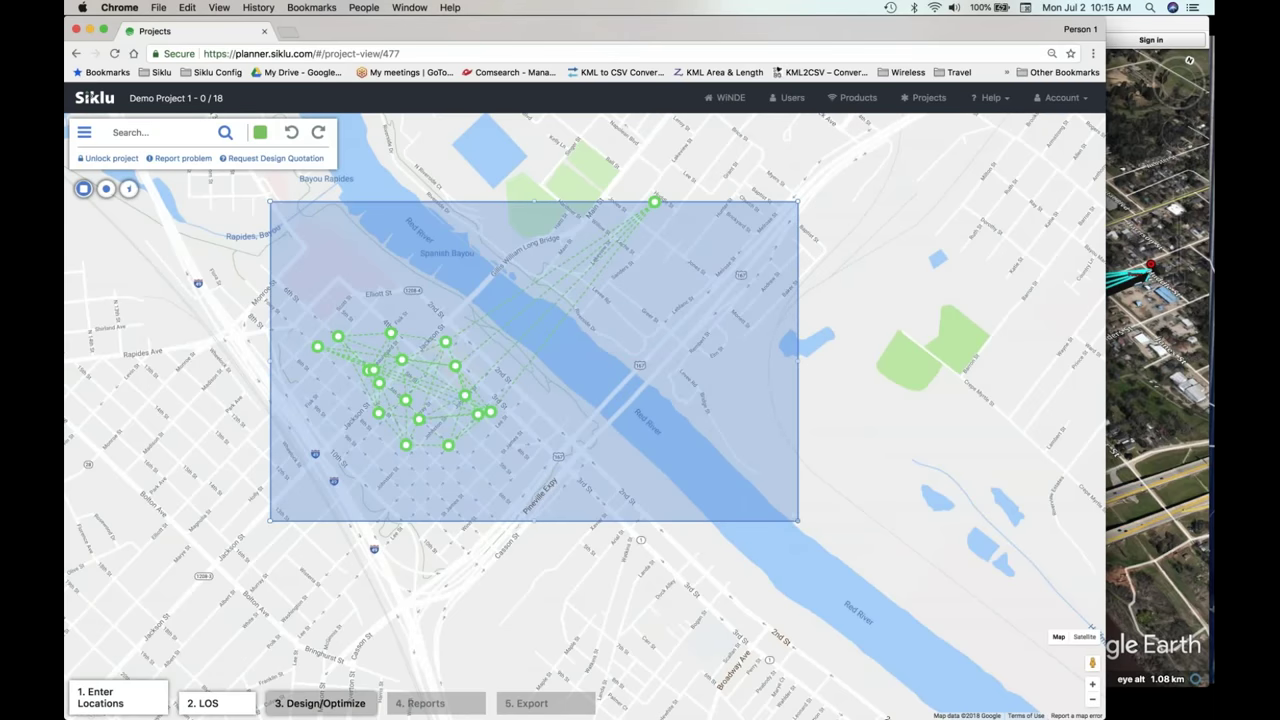
# - Delete the 18 selected sites and 52 links
pyautogui.click(456, 367)
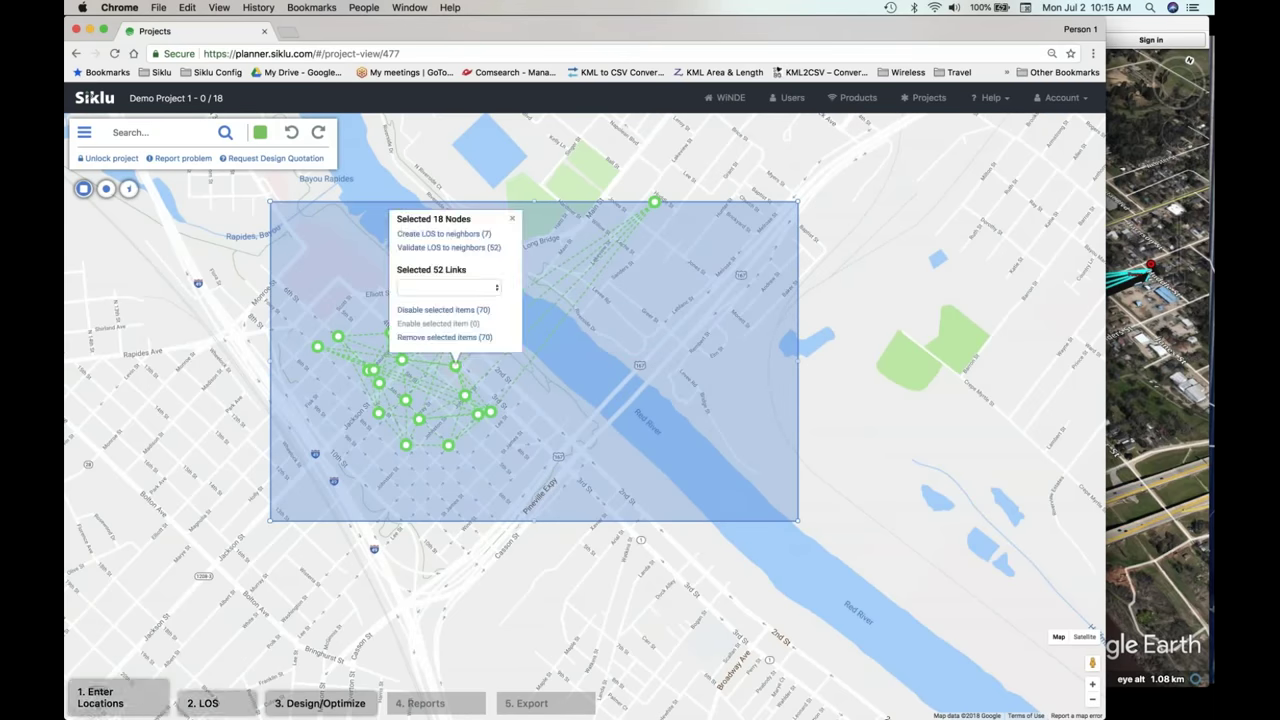
pyautogui.click(431, 338)
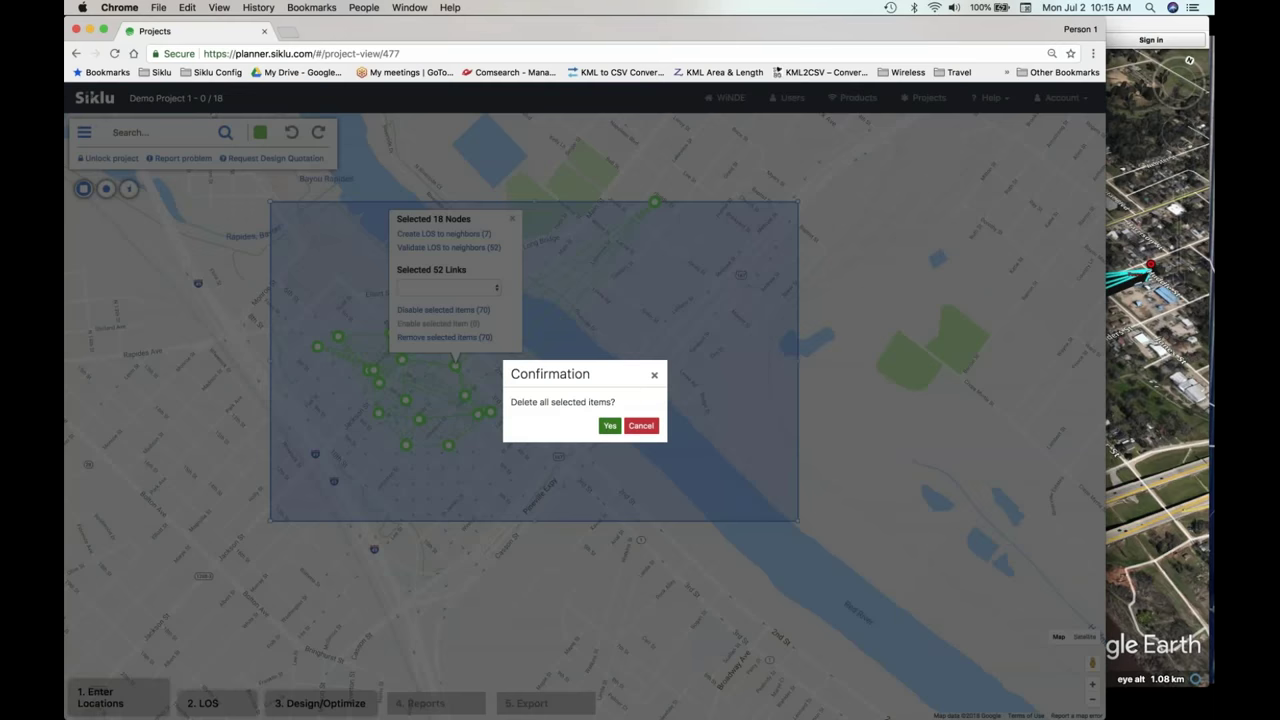
pyautogui.click(609, 425)
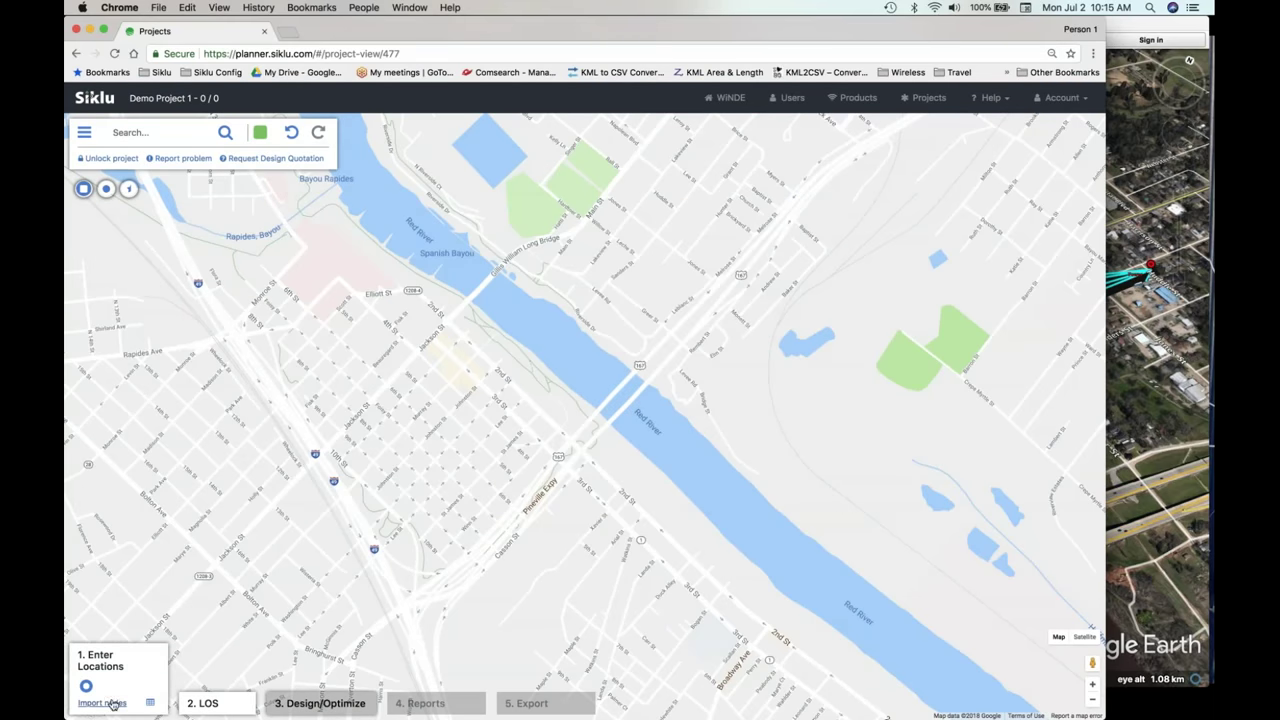
# - Import Site_data.kml from the Desktop through Enter Locations > Import nodes, adding 17 sites
pyautogui.click(104, 703)
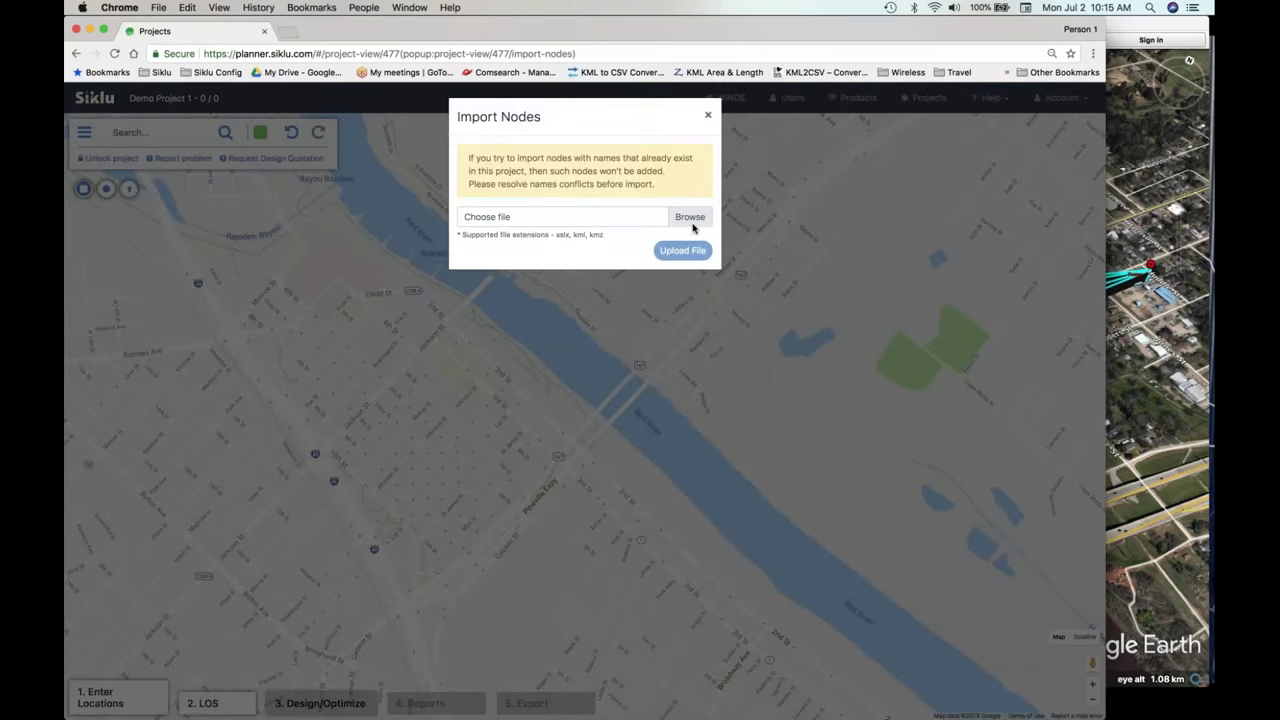
pyautogui.click(690, 220)
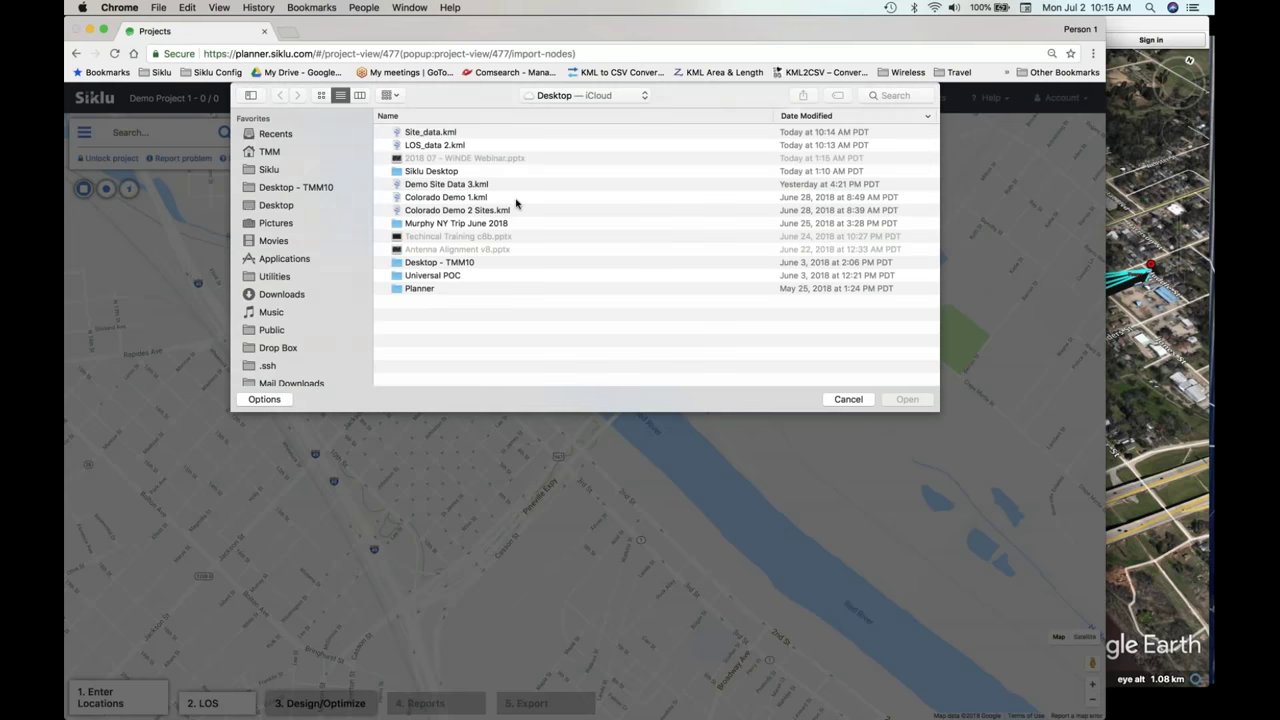
pyautogui.click(430, 132)
pyautogui.press('Return')
pyautogui.click(682, 250)
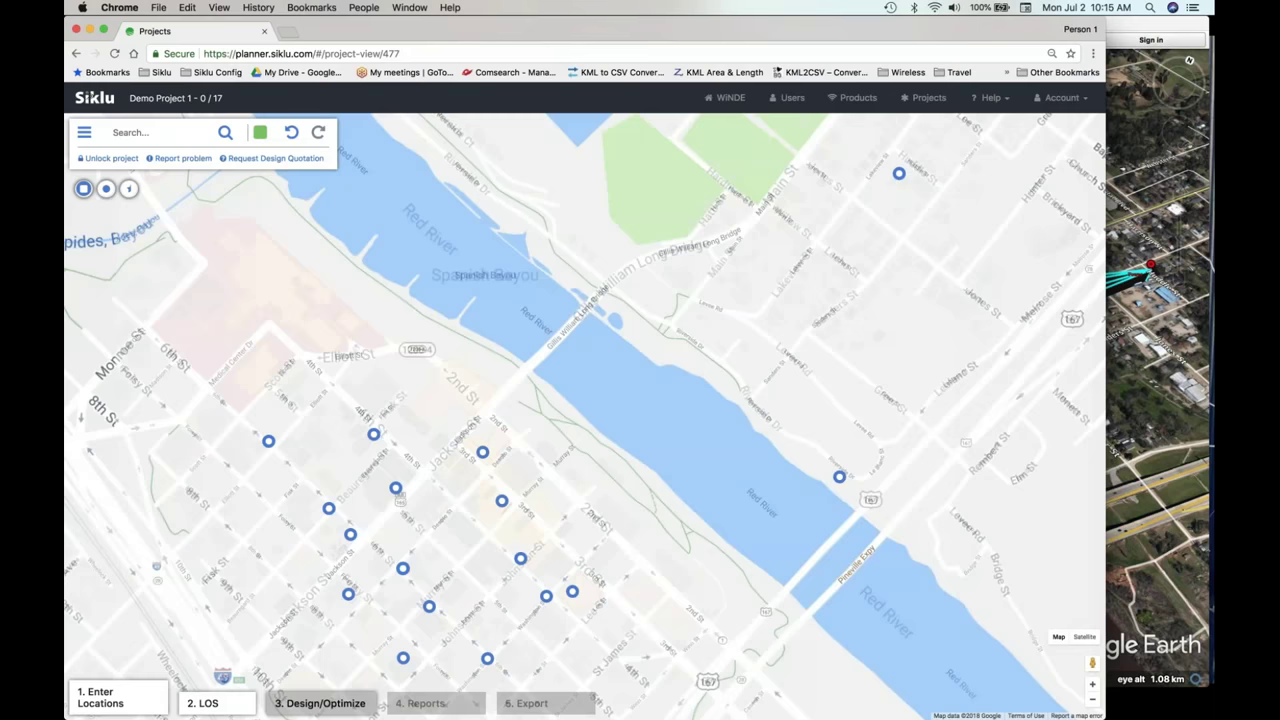
pyautogui.scroll(-3, 746, 349)
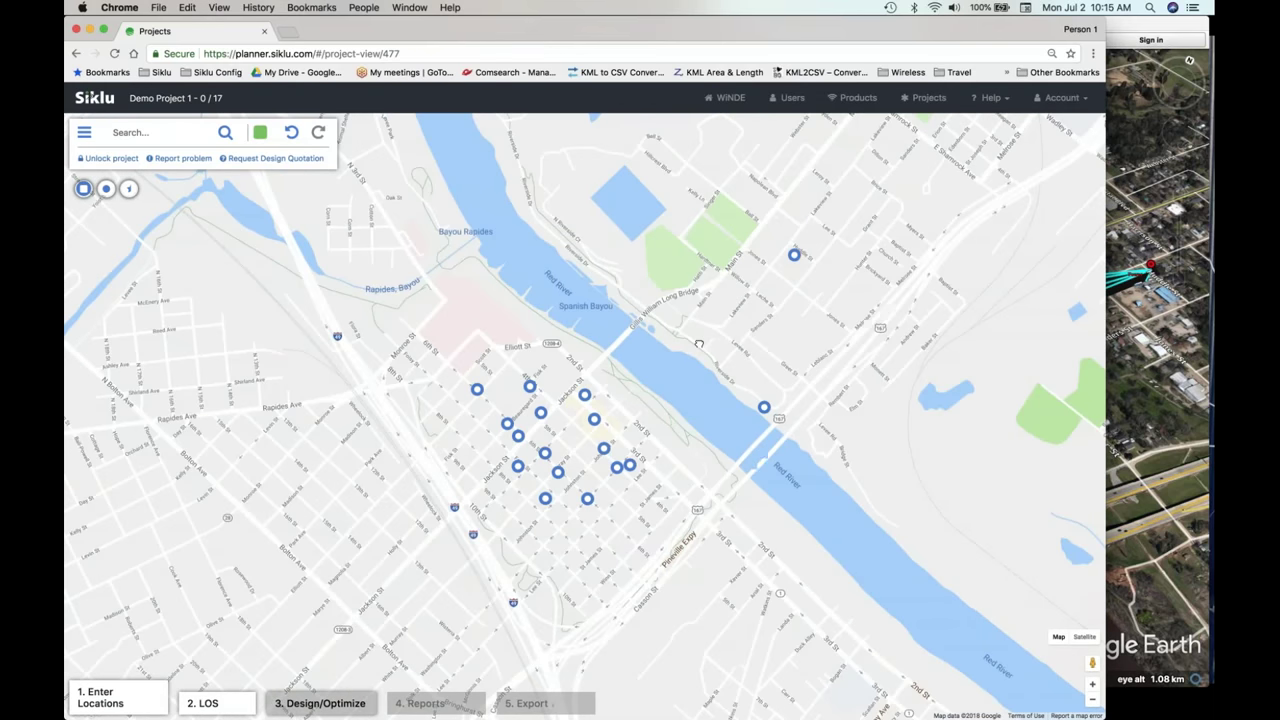
pyautogui.moveTo(699, 344); pyautogui.dragTo(679, 342)
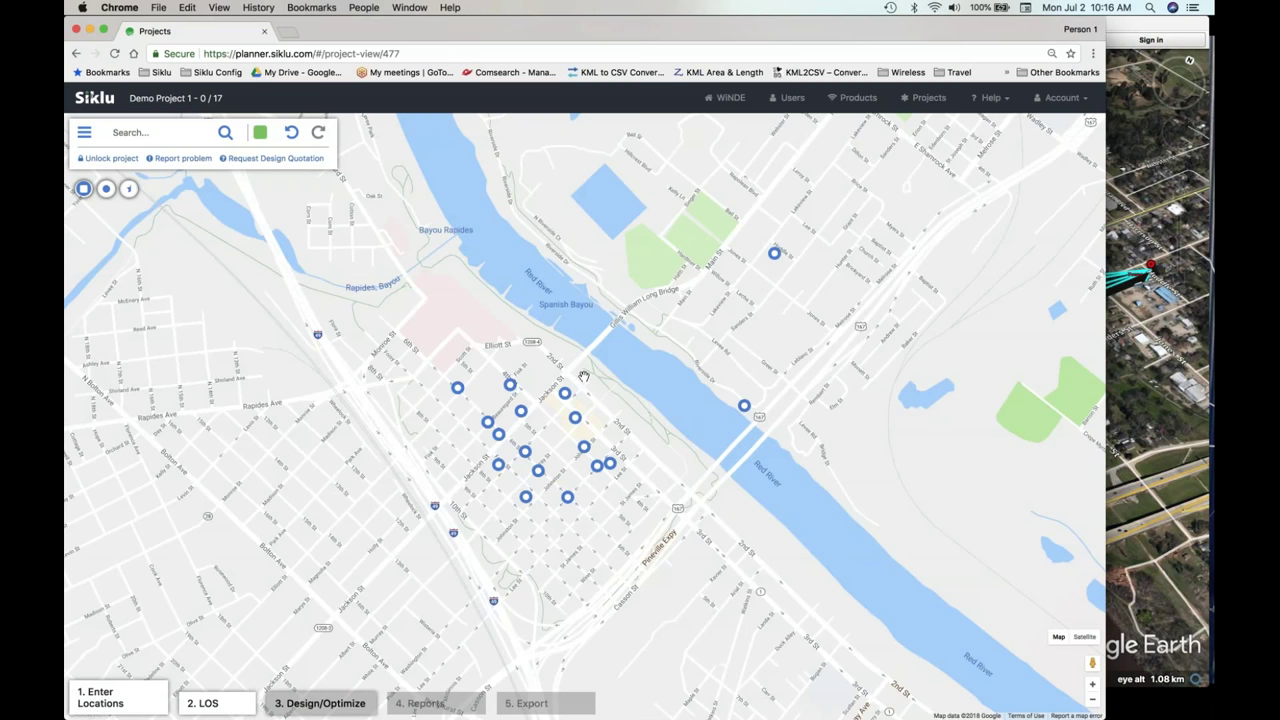
pyautogui.press('super+Tab')
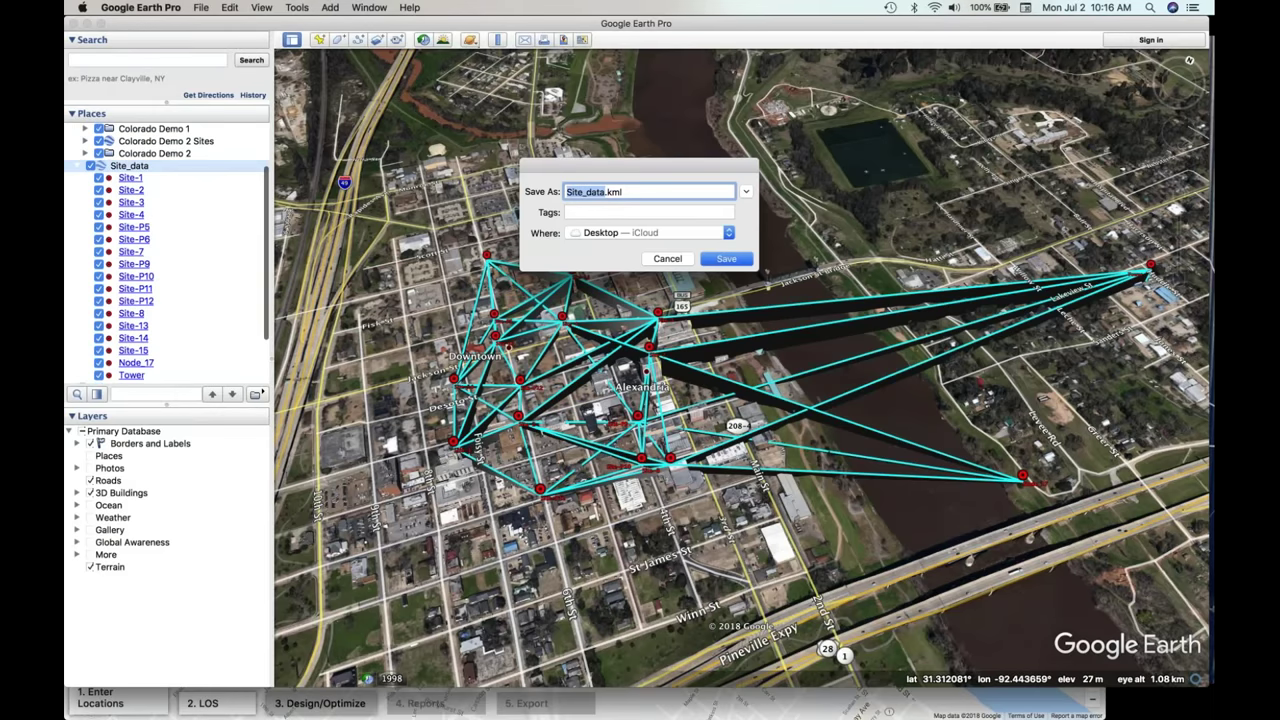
# - Uncheck Demo_Project_1 under Temporary Places and zoom around the downtown placemarks
pyautogui.scroll(-3, 118, 333)
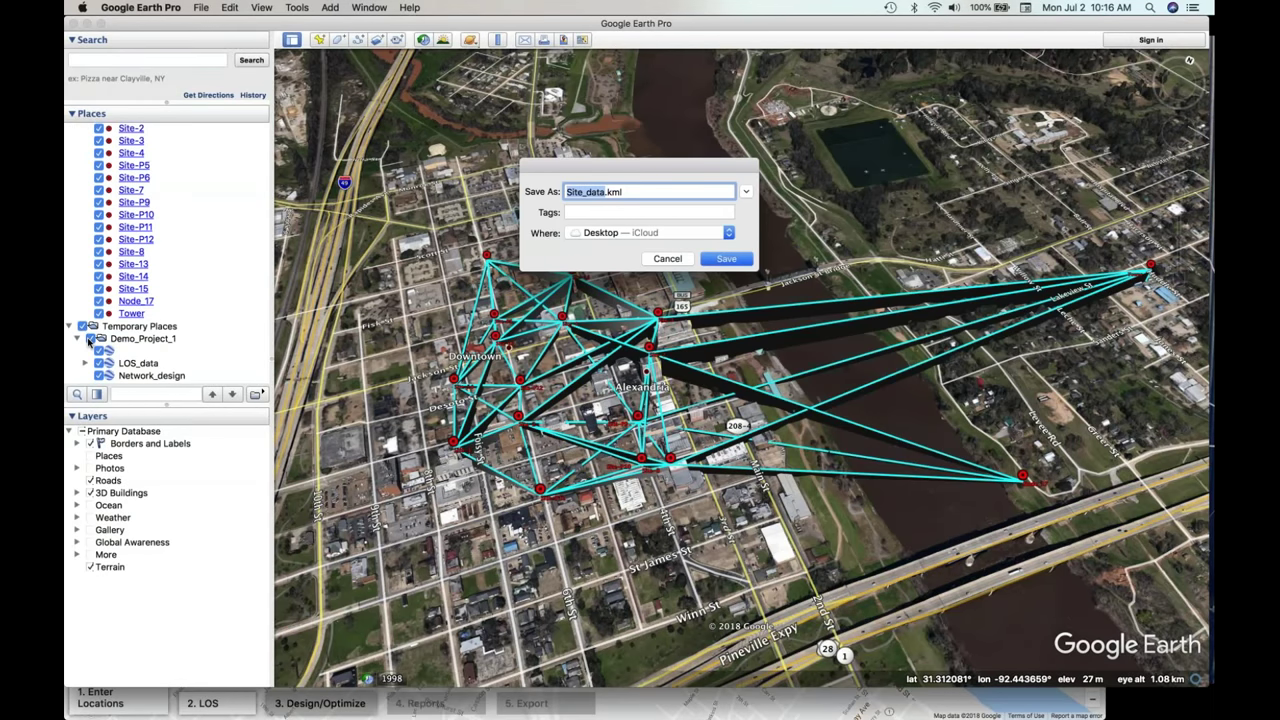
pyautogui.click(90, 341)
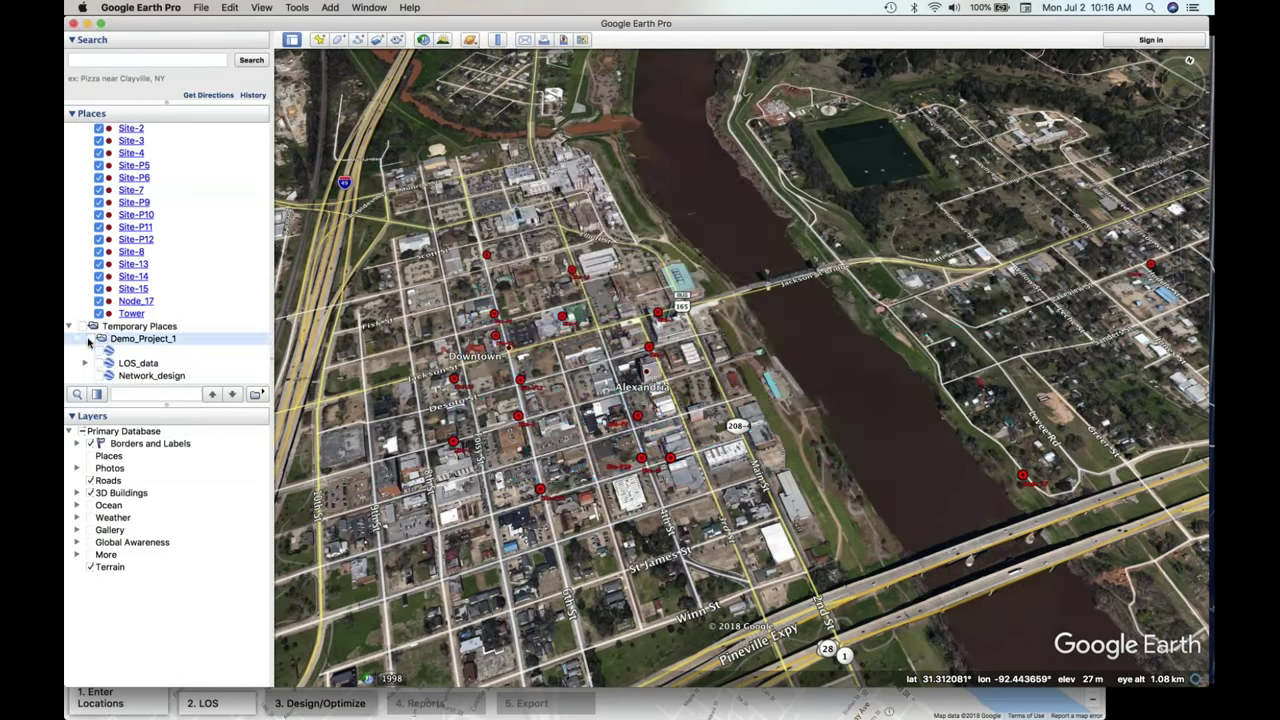
pyautogui.scroll(2, 566, 376)
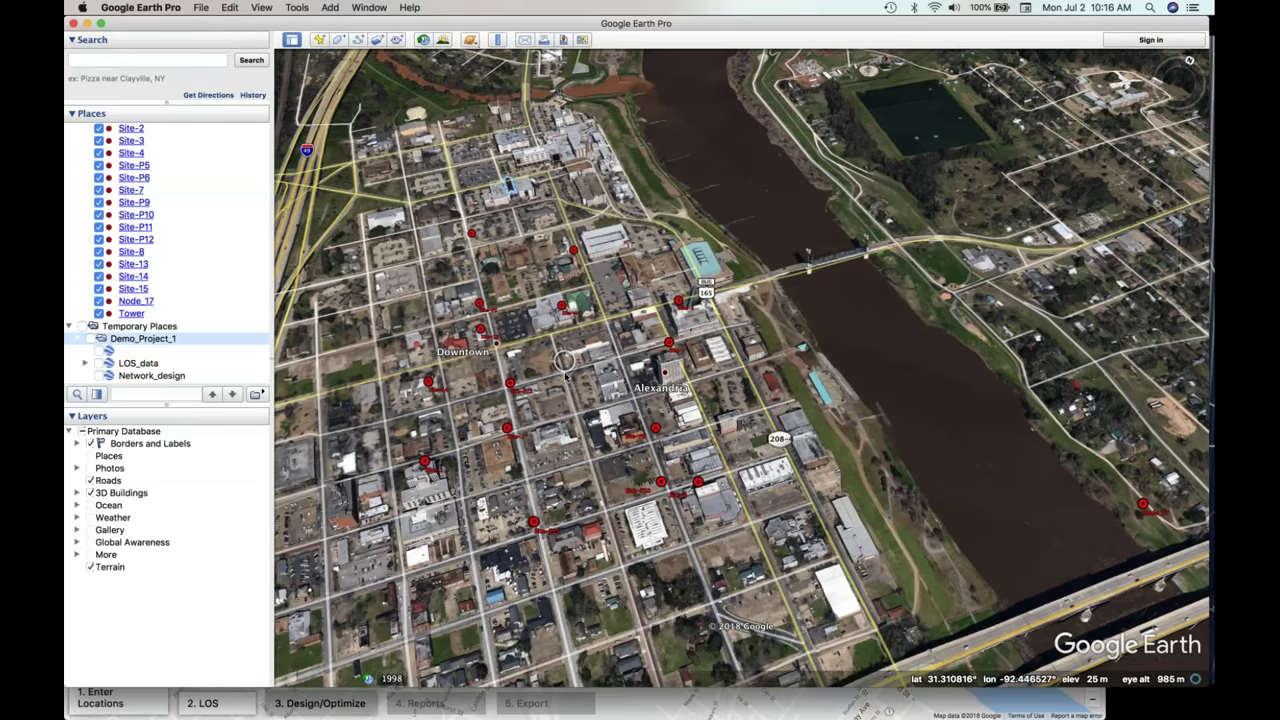
pyautogui.scroll(3, 566, 376)
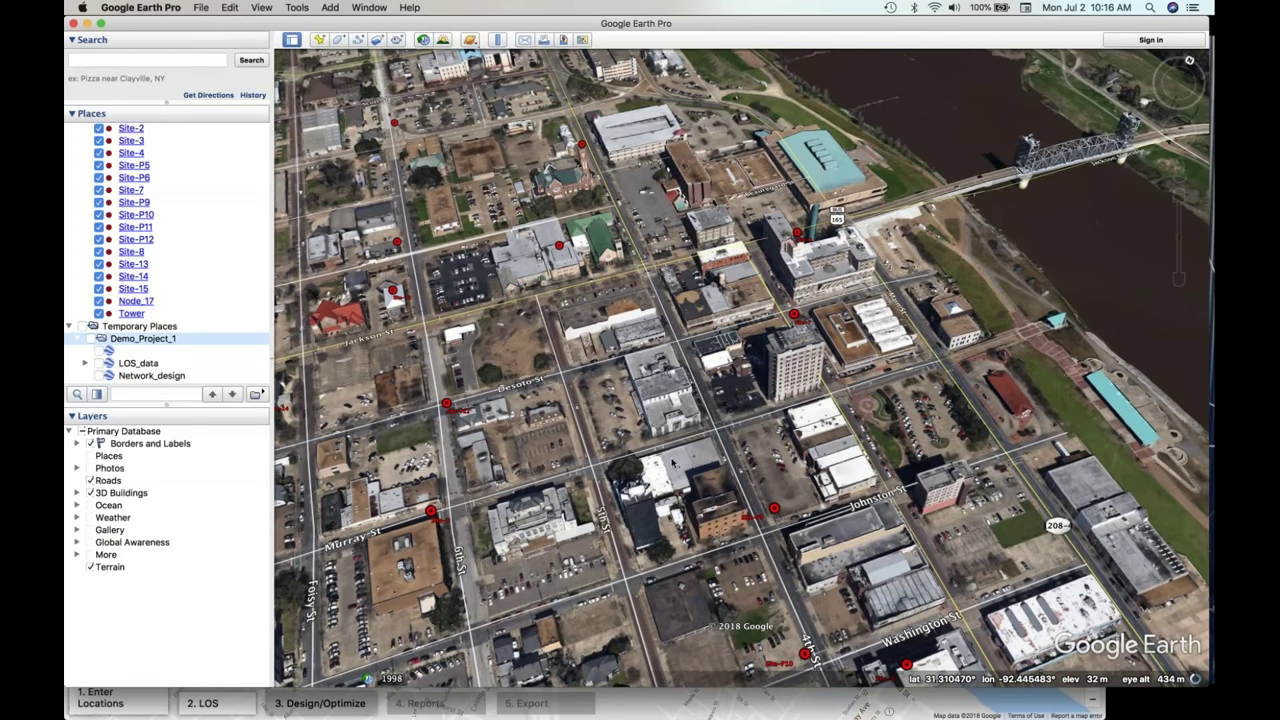
pyautogui.scroll(-2, 563, 480)
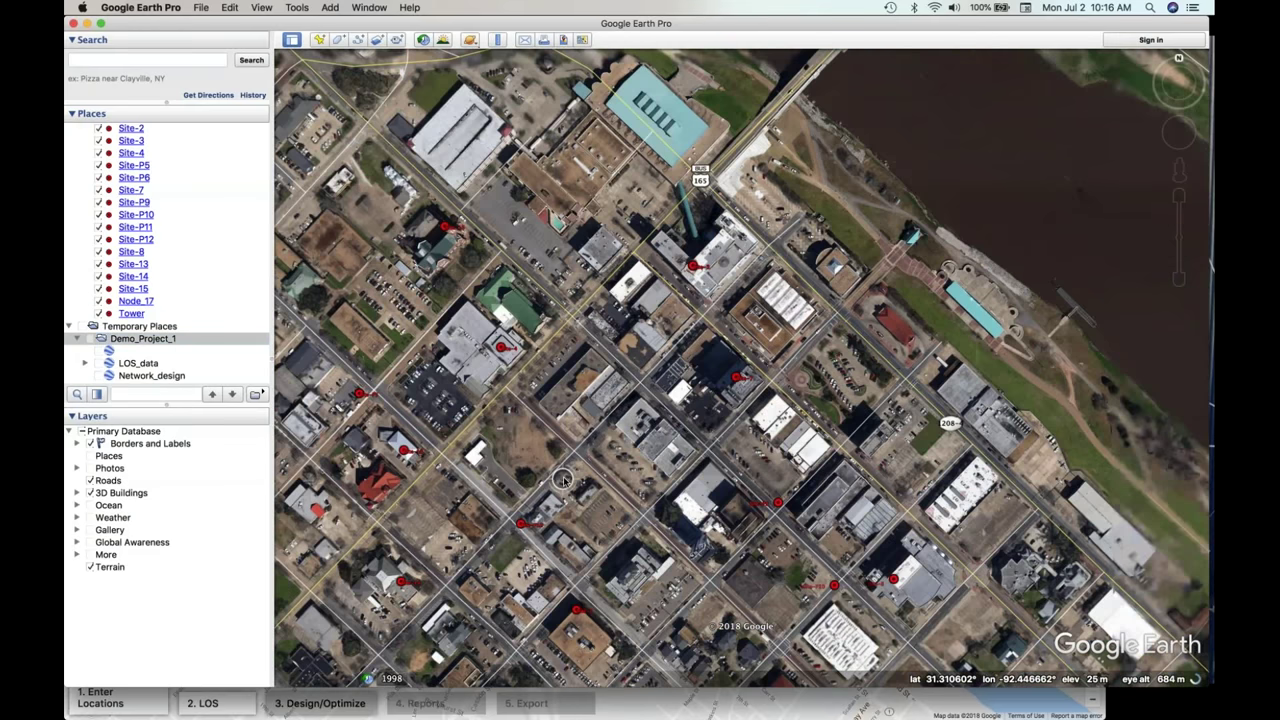
pyautogui.scroll(-2, 563, 480)
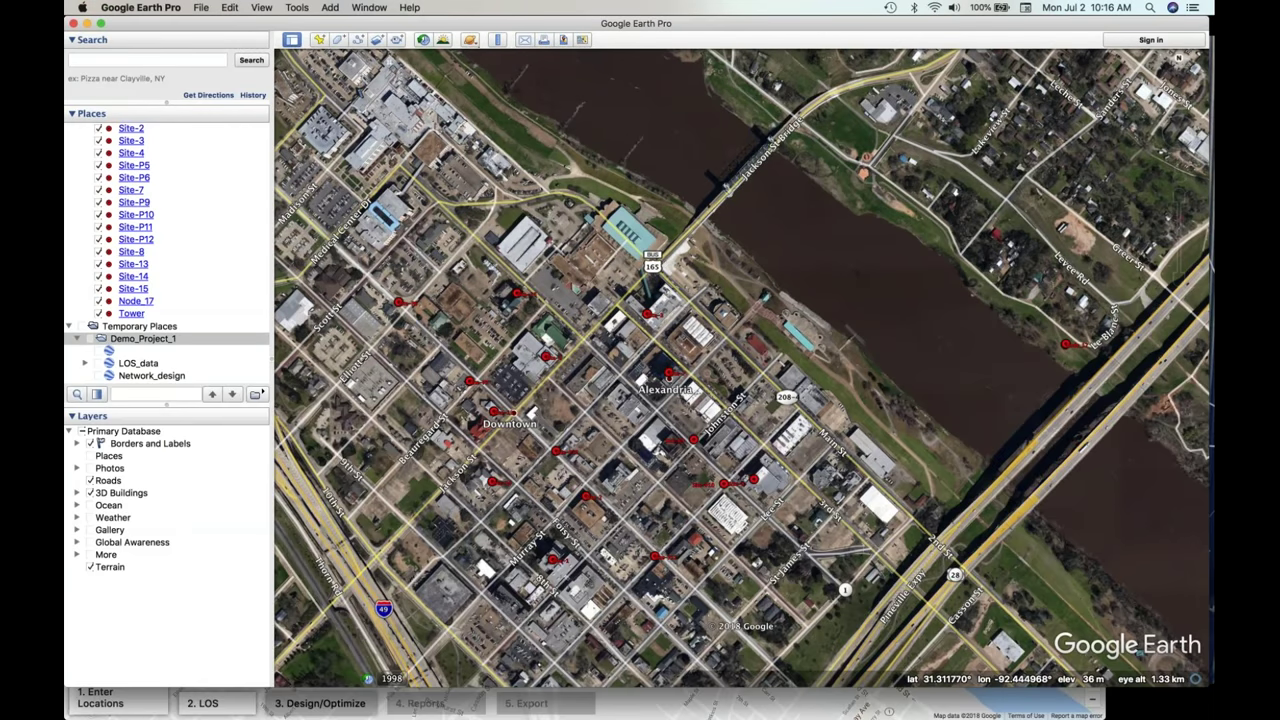
pyautogui.rightClick(669, 374)
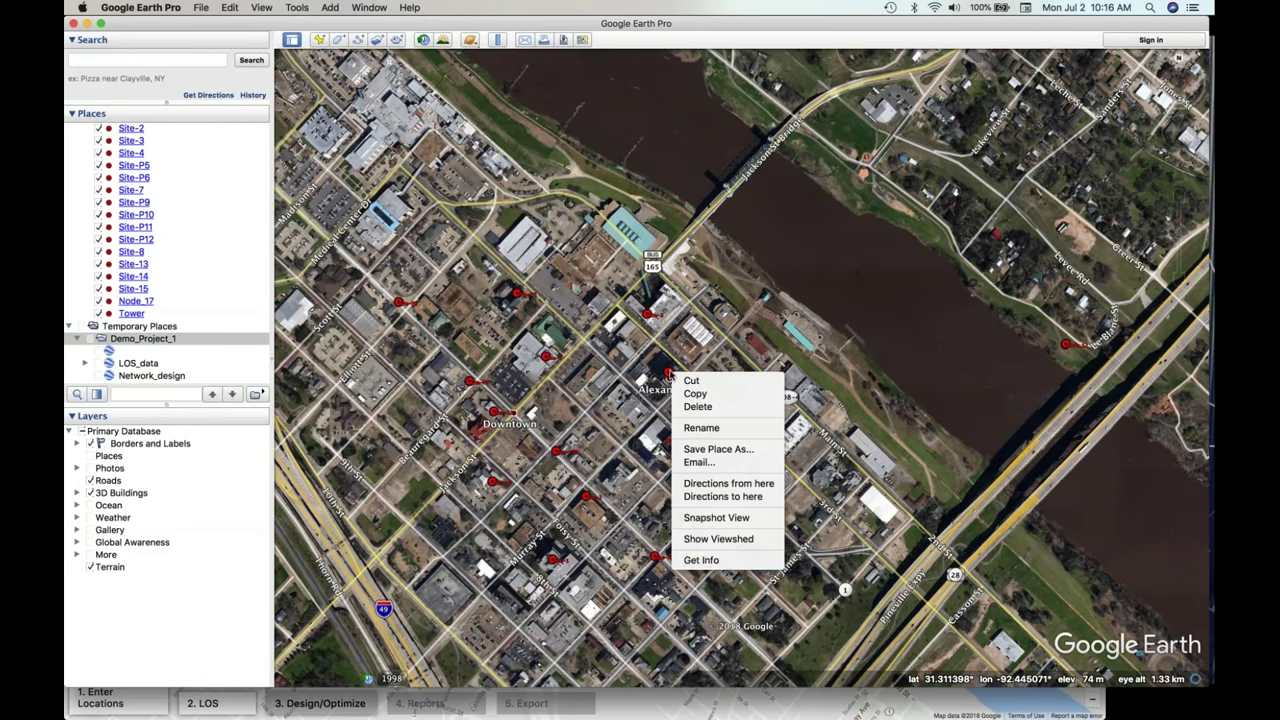
pyautogui.click(727, 562)
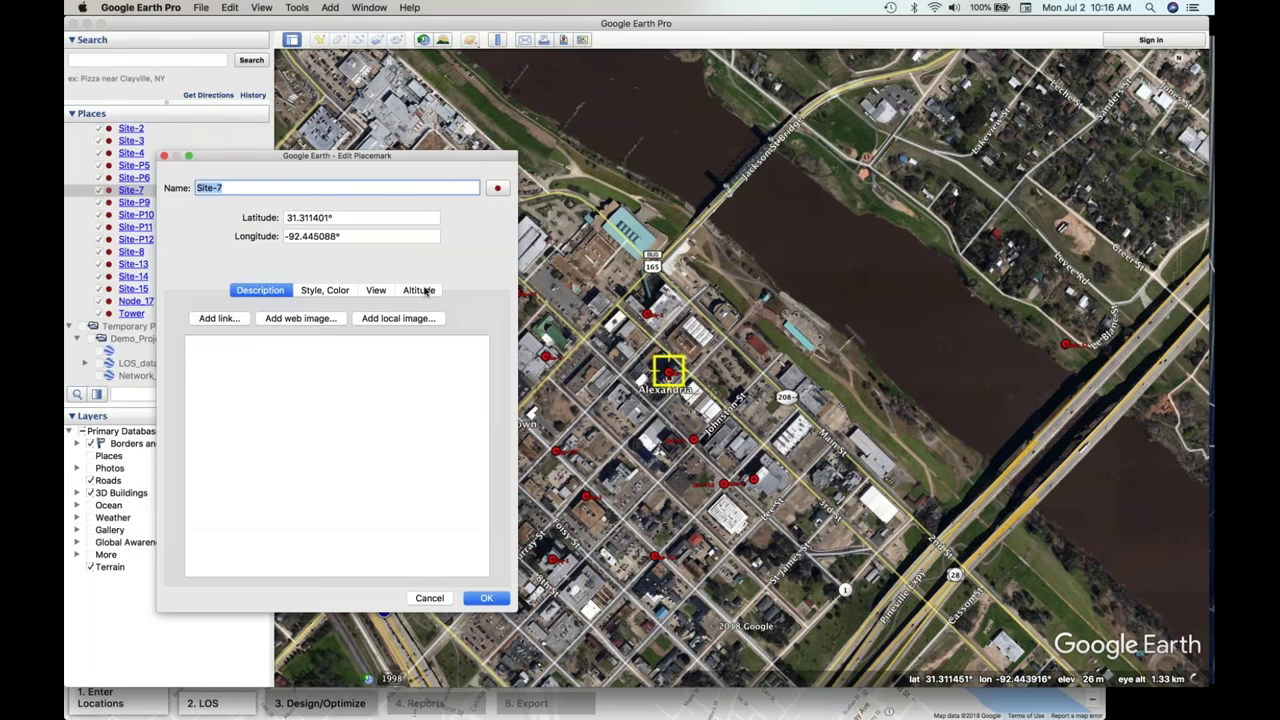
pyautogui.click(424, 290)
pyautogui.click(413, 329)
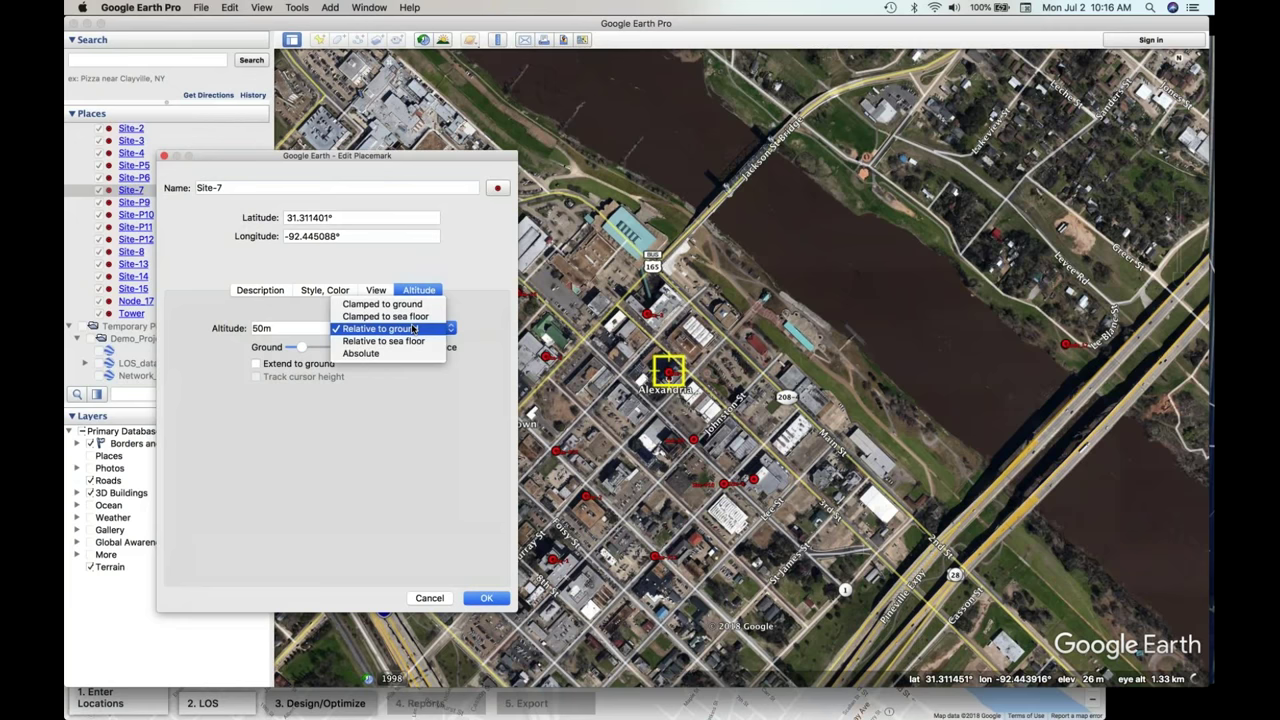
pyautogui.click(413, 329)
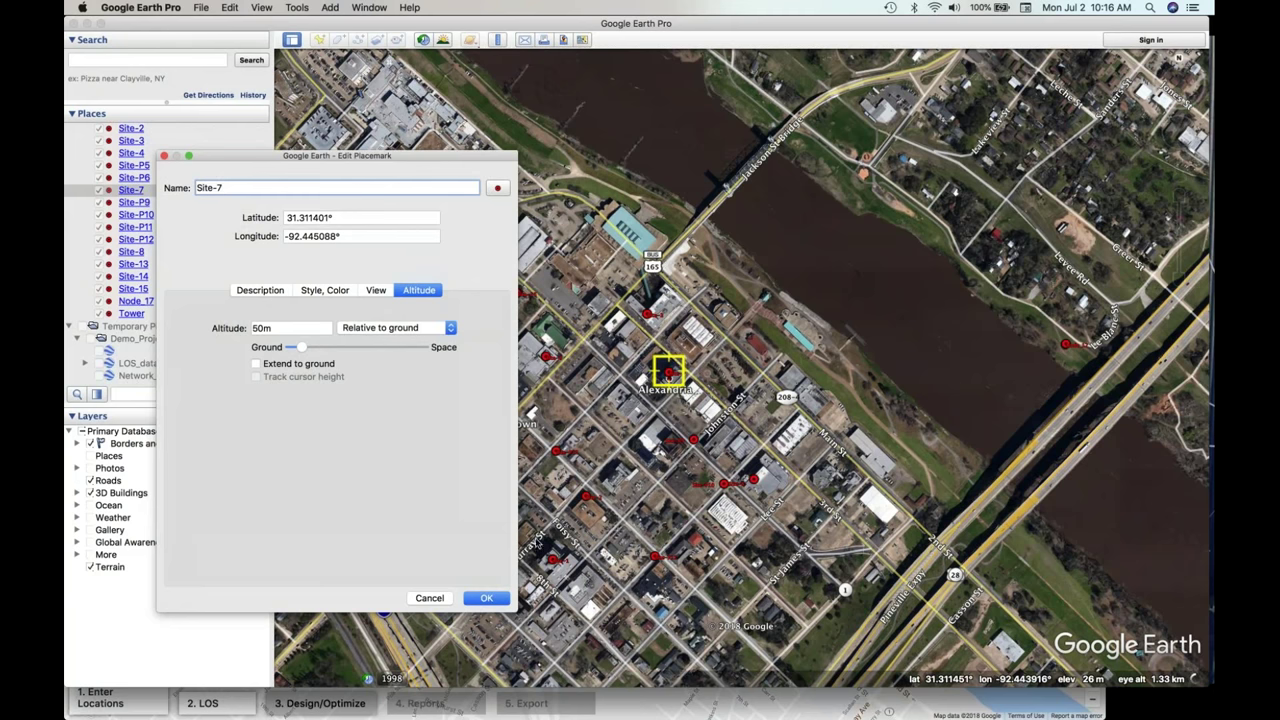
pyautogui.click(489, 598)
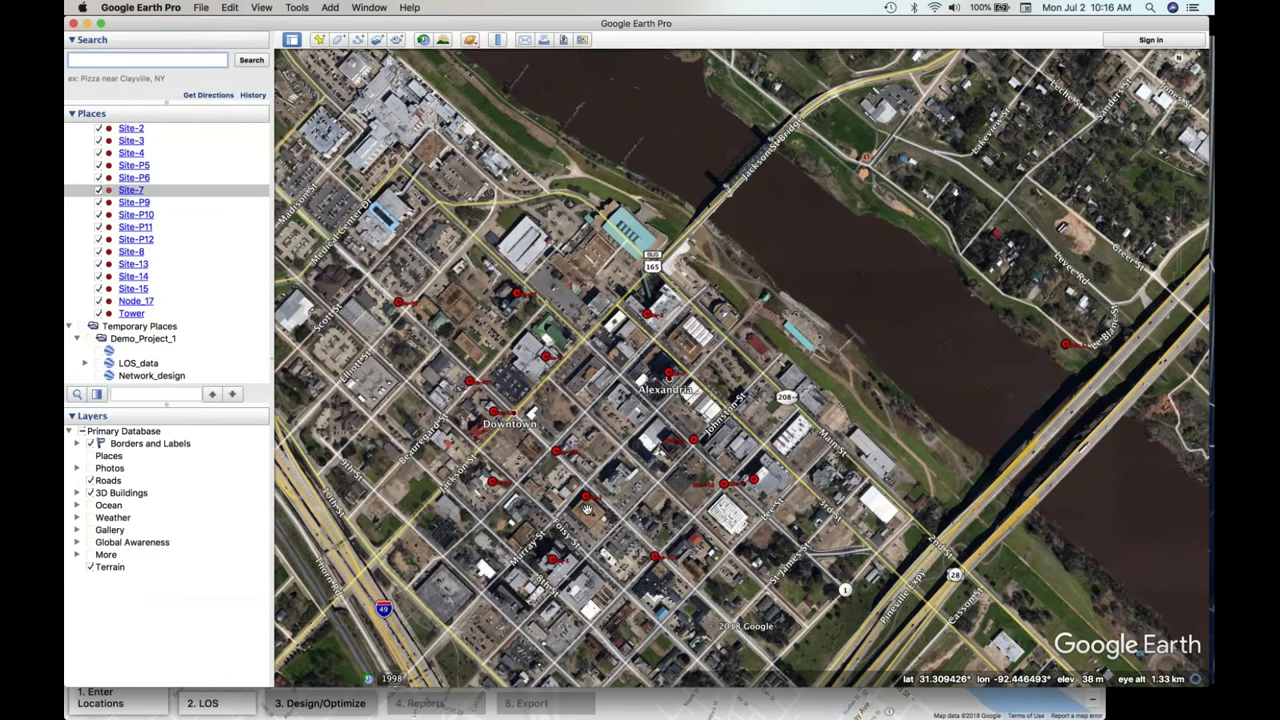
# - Zoom and pan across the downtown placemarks, then switch back to Siklu Planner in Chrome
pyautogui.scroll(2, 588, 510)
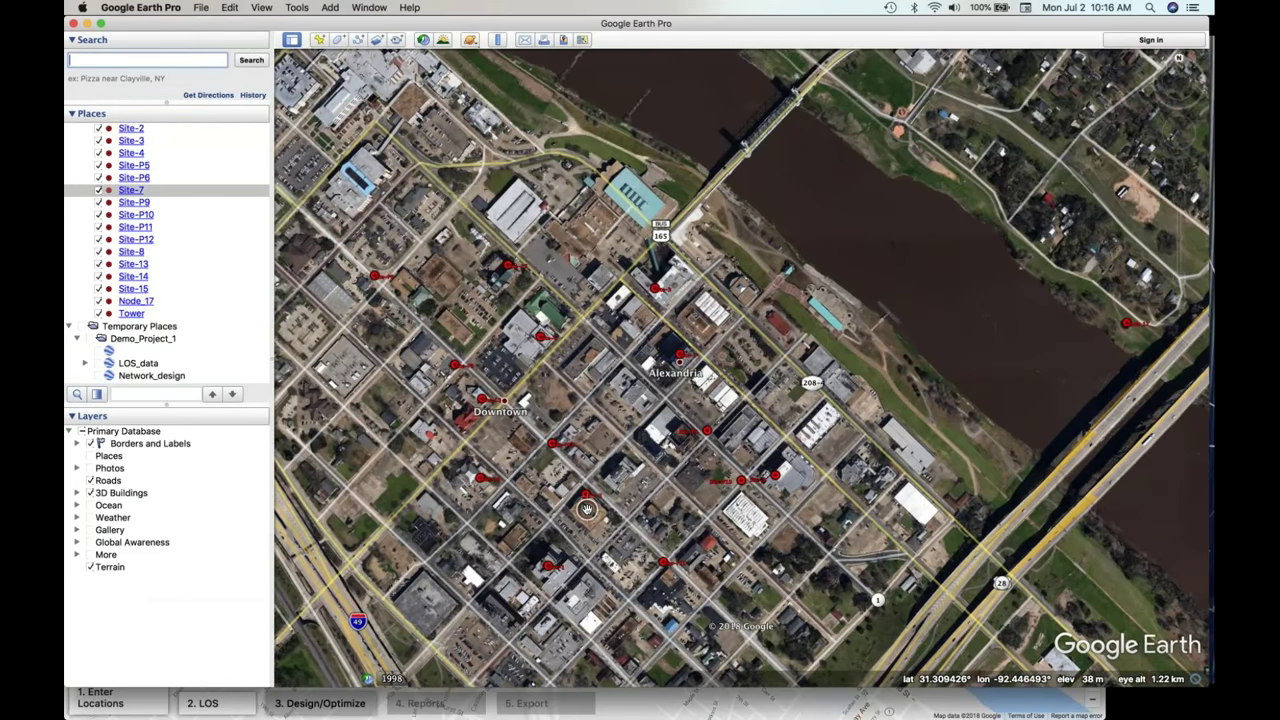
pyautogui.scroll(3, 587, 509)
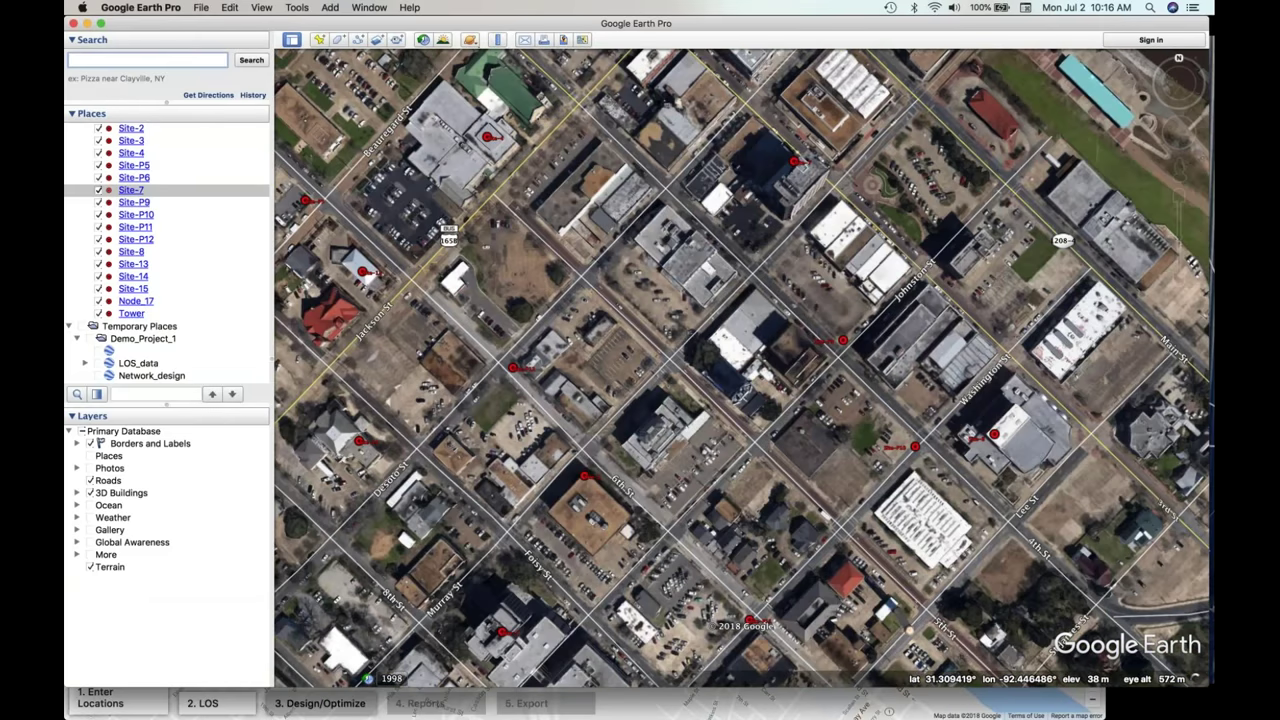
pyautogui.moveTo(587, 509); pyautogui.dragTo(667, 394)
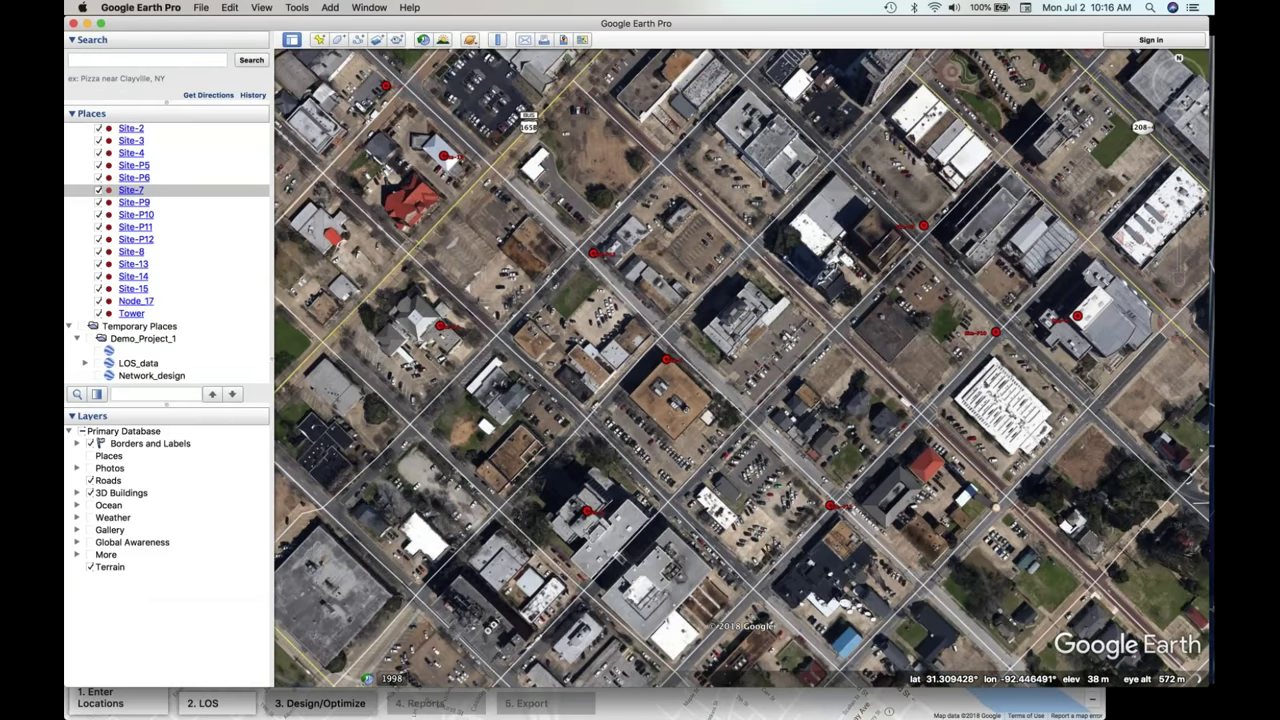
pyautogui.scroll(-2, 738, 327)
pyautogui.scroll(-2, 738, 327)
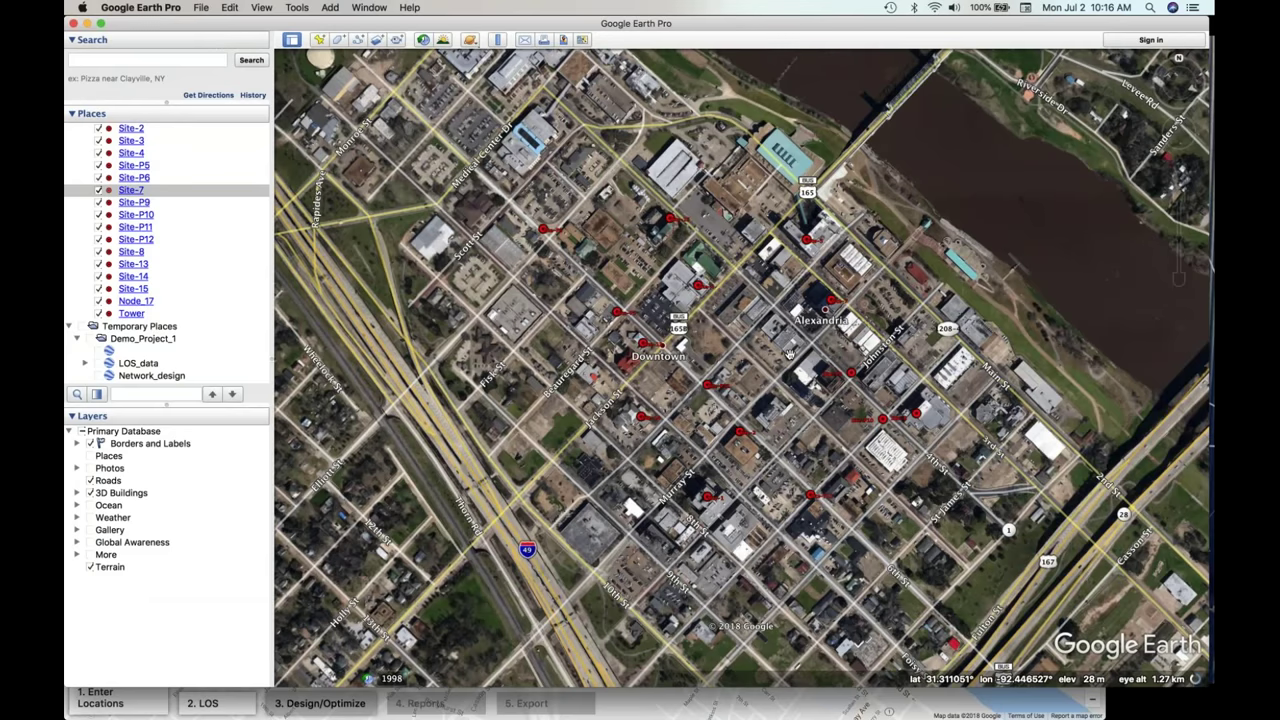
pyautogui.moveTo(788, 352); pyautogui.dragTo(738, 360)
pyautogui.scroll(-3, 910, 200)
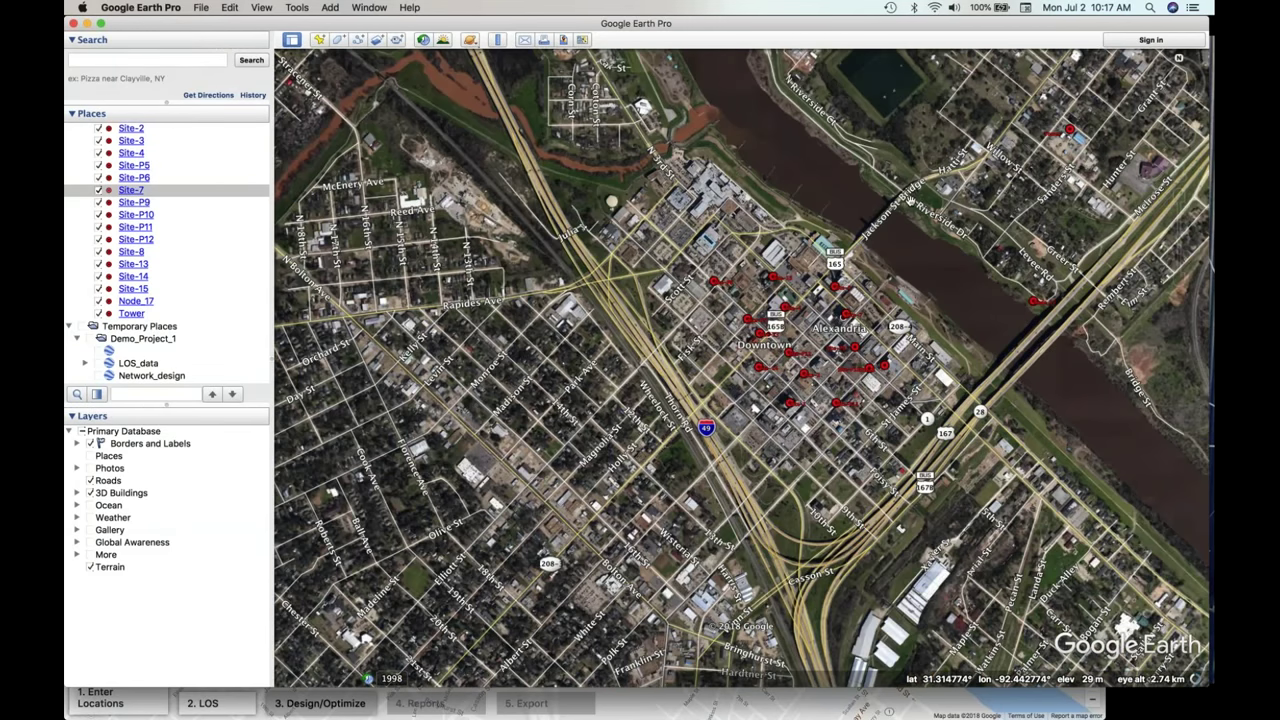
pyautogui.press('super+Tab')
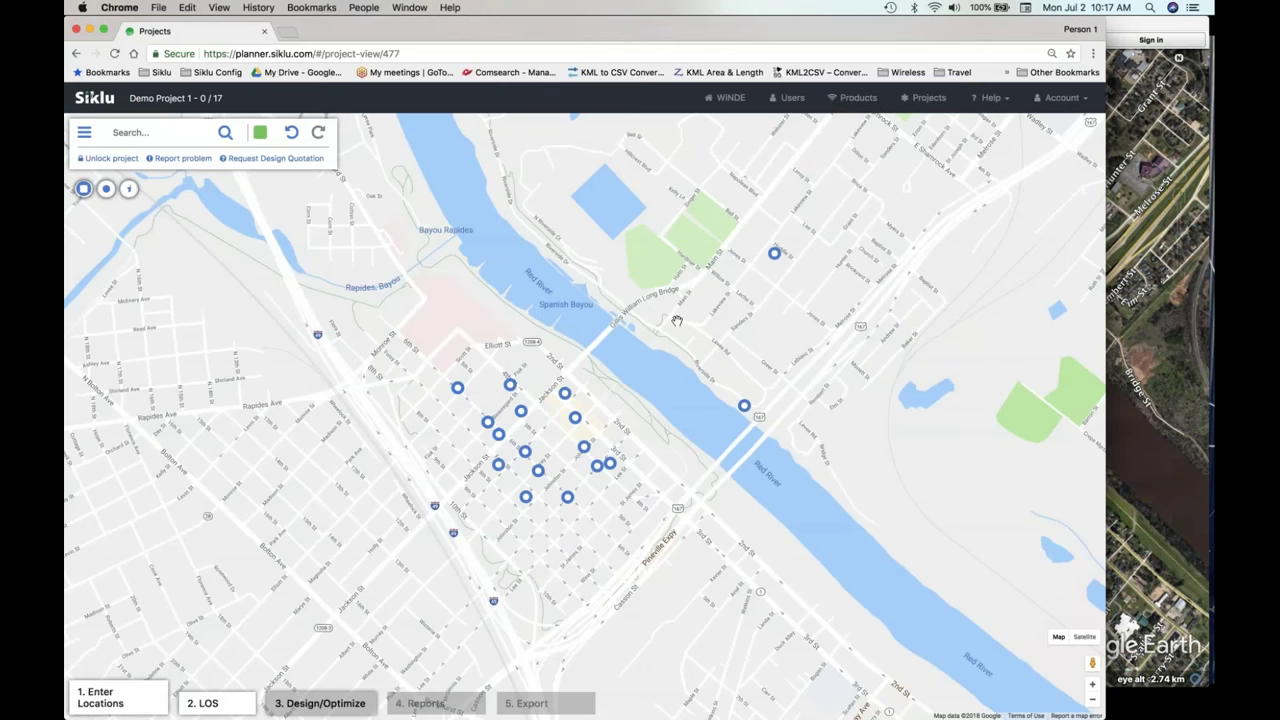
pyautogui.moveTo(676, 321); pyautogui.dragTo(670, 321)
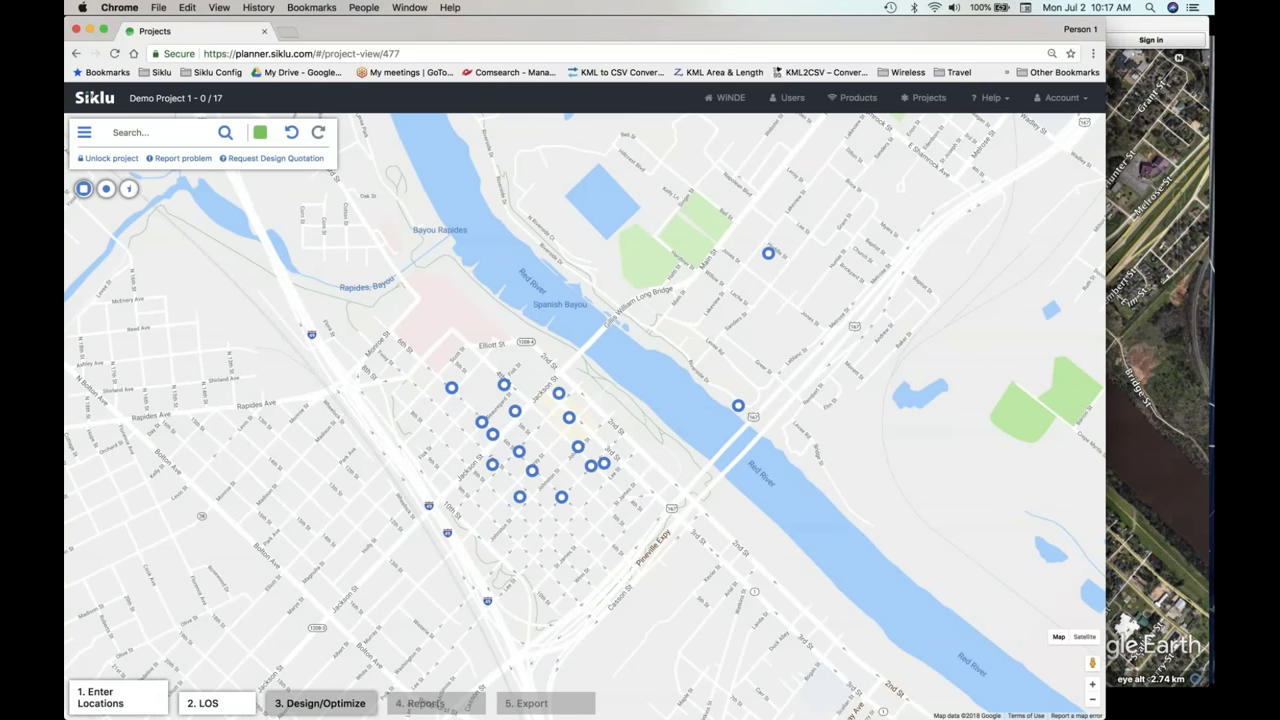
pyautogui.click(1084, 637)
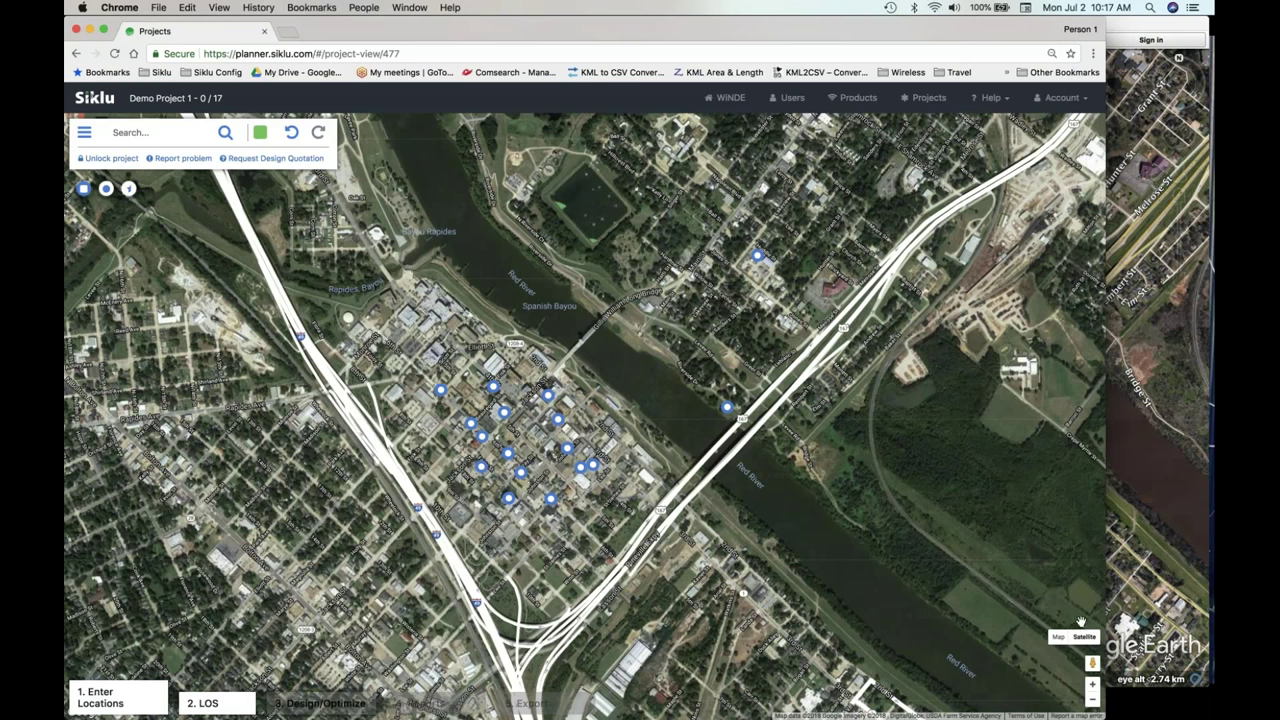
pyautogui.moveTo(1059, 641)
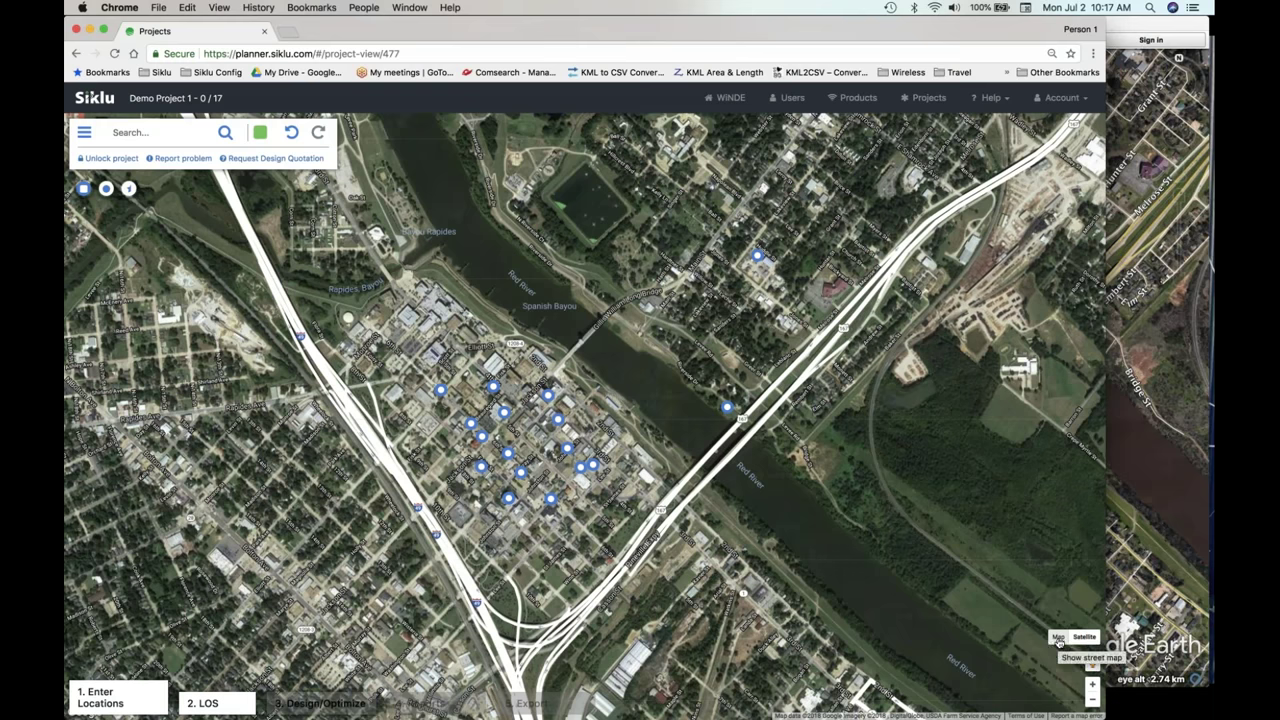
pyautogui.click(1059, 638)
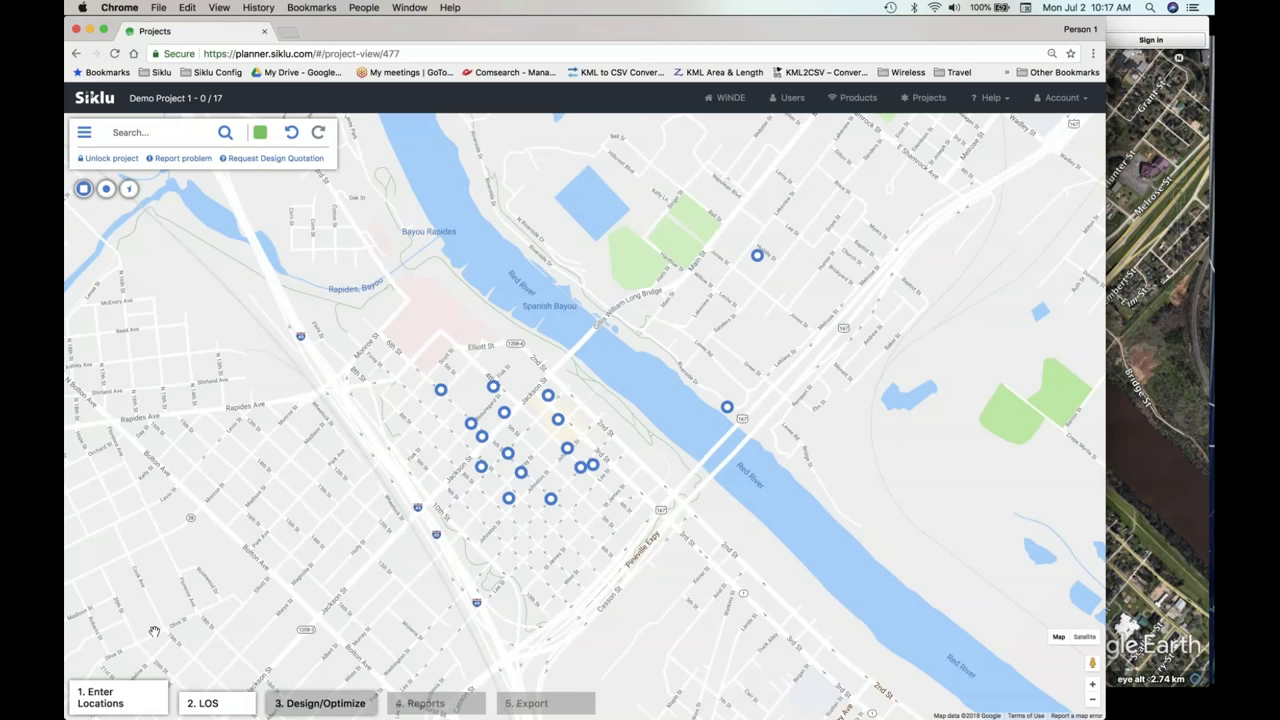
pyautogui.moveTo(205, 702)
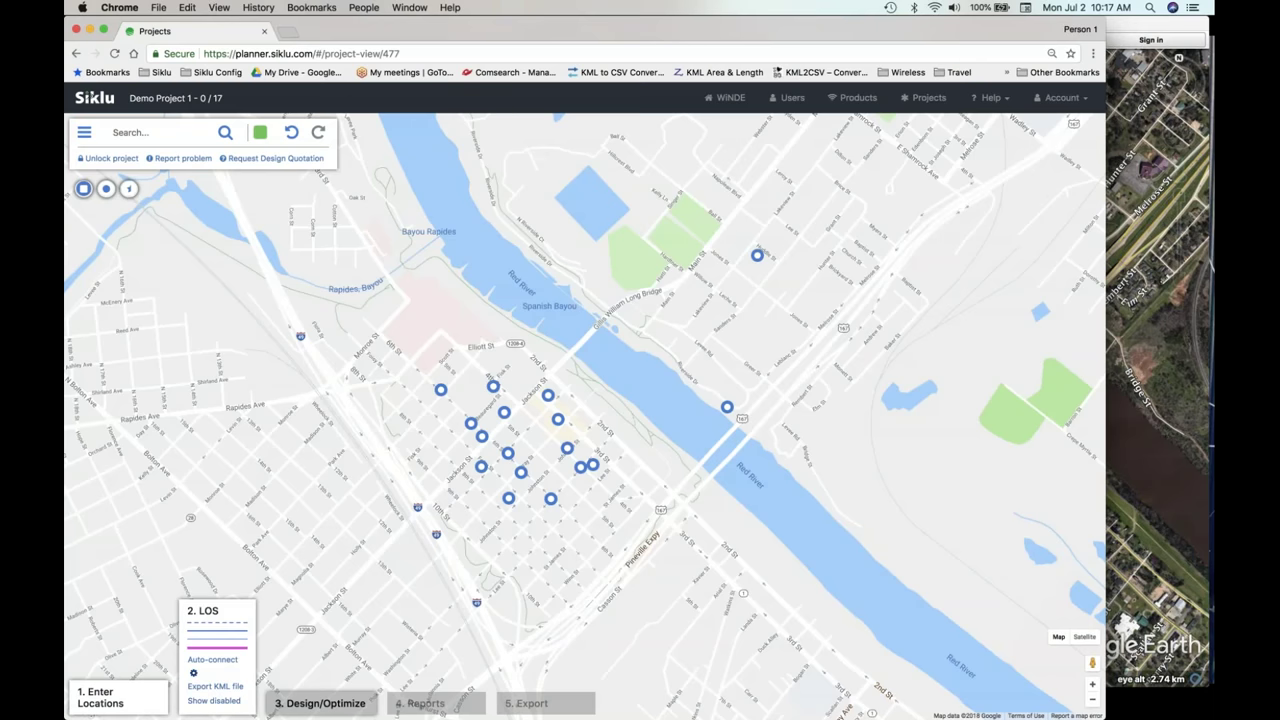
# - Run Auto-connect with 5 max neighbours, a 1200 m radius and Any-to-Any mode
pyautogui.click(193, 673)
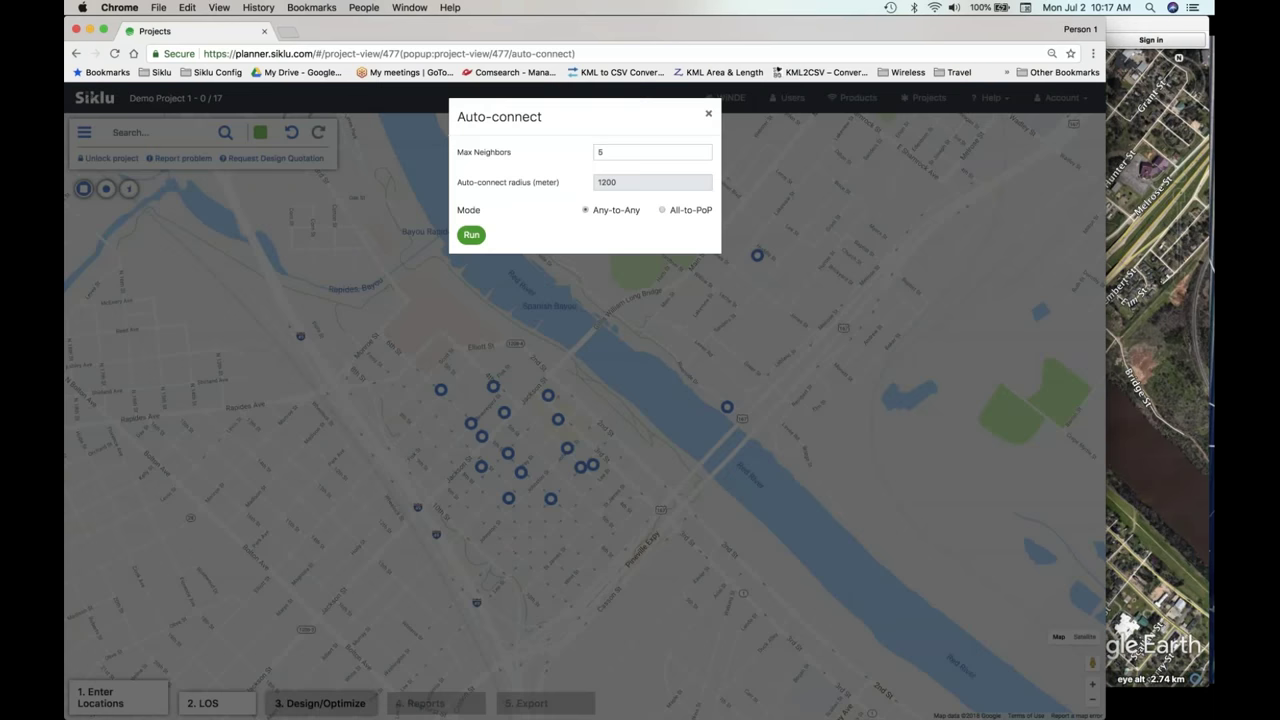
pyautogui.click(618, 152)
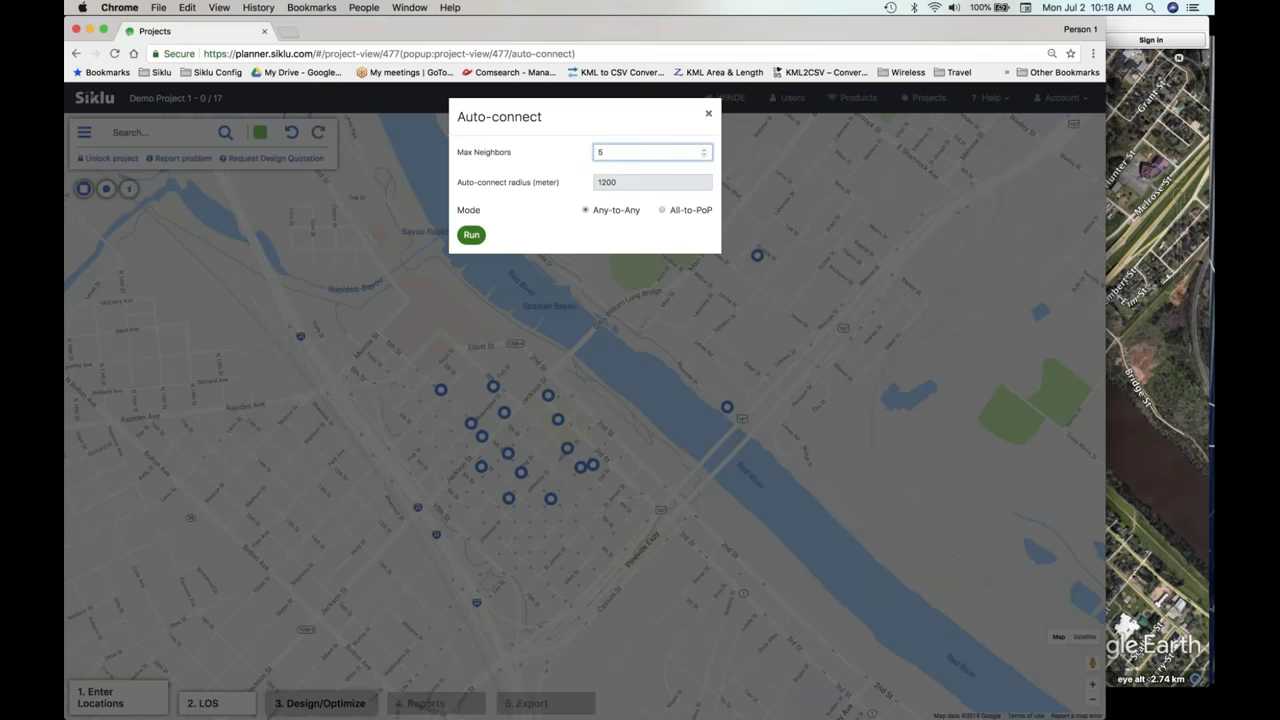
pyautogui.press('Return')
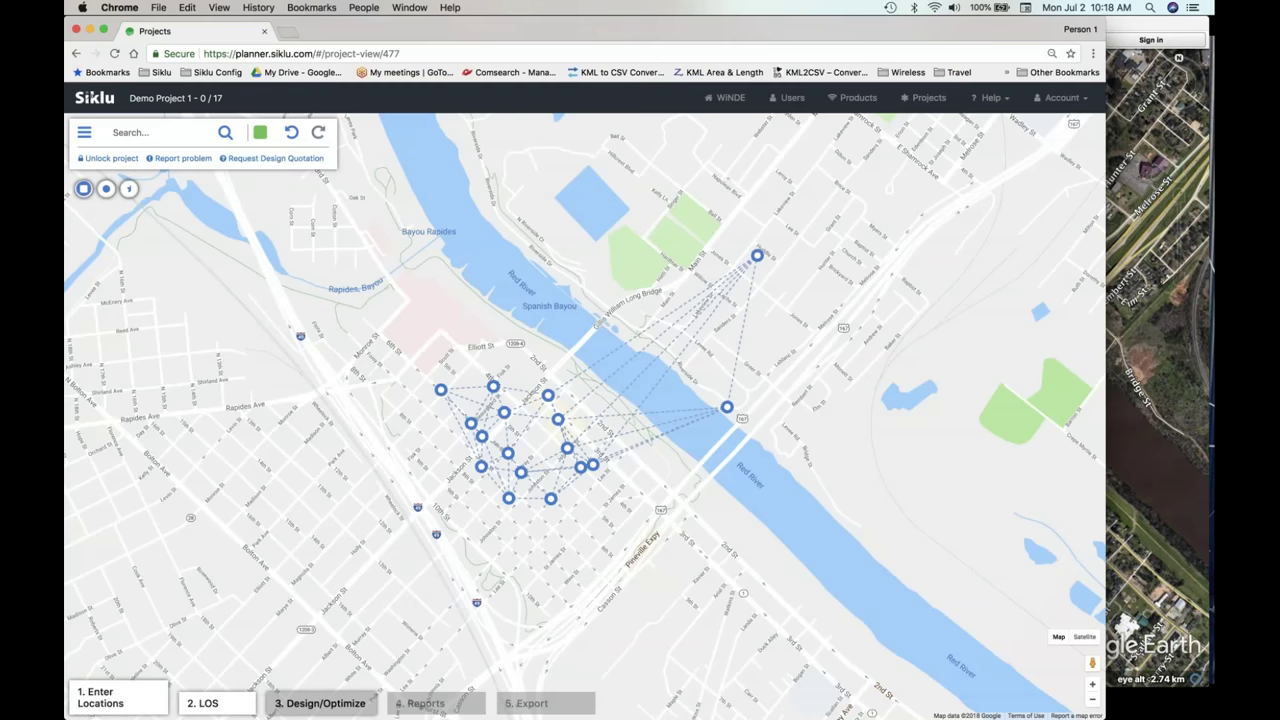
# - Zoom in on the downtown cluster and check the LOS legend
pyautogui.scroll(2, 540, 430)
pyautogui.scroll(2, 539, 384)
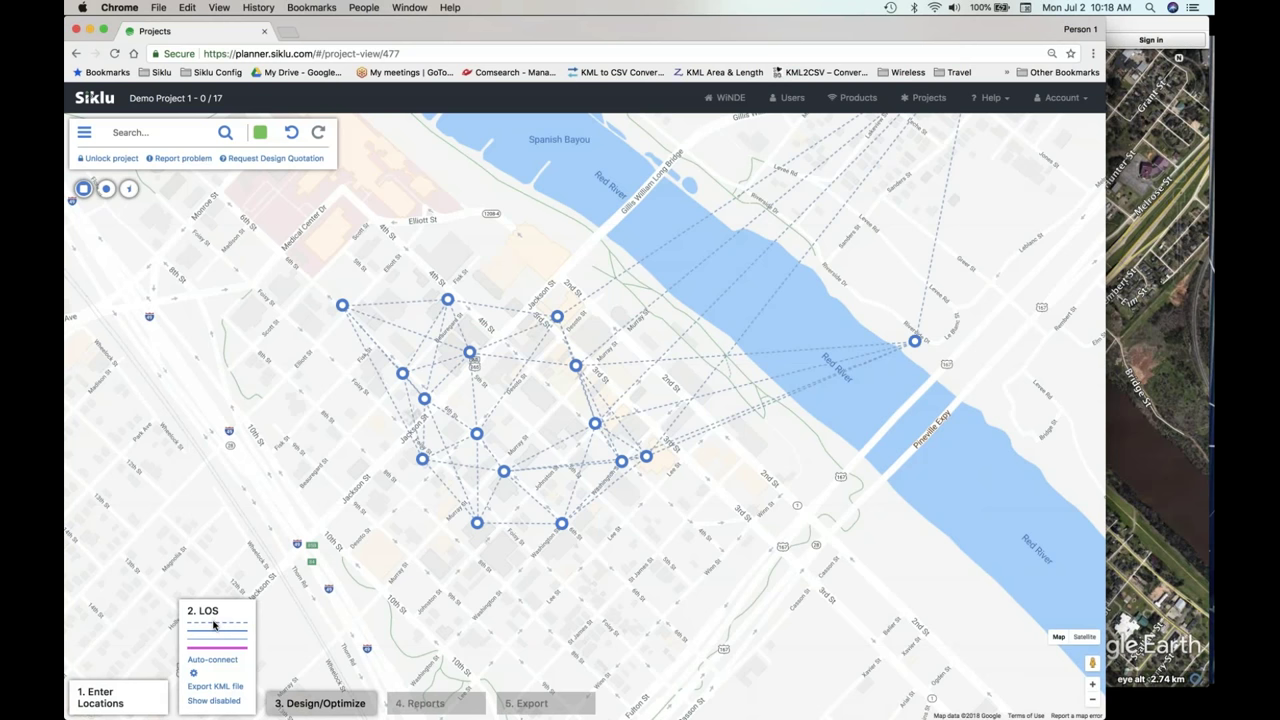
pyautogui.moveTo(213, 624)
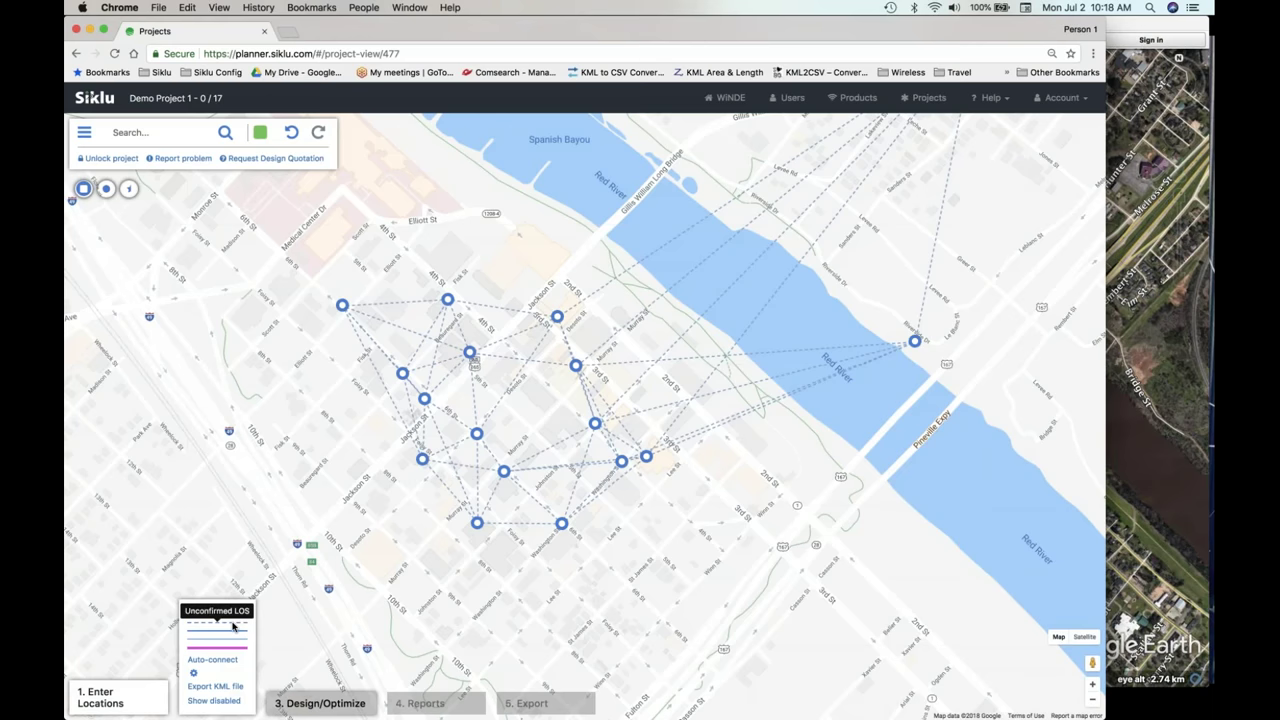
pyautogui.rightClick(232, 627)
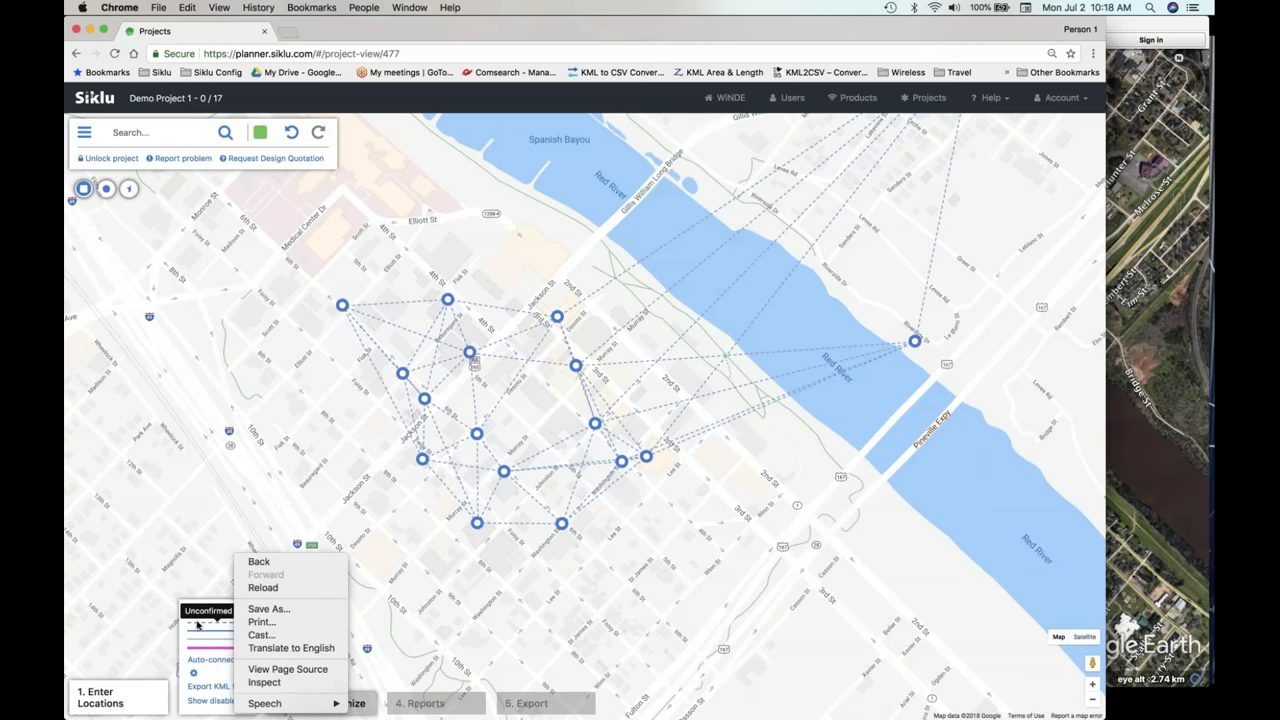
pyautogui.press('Escape')
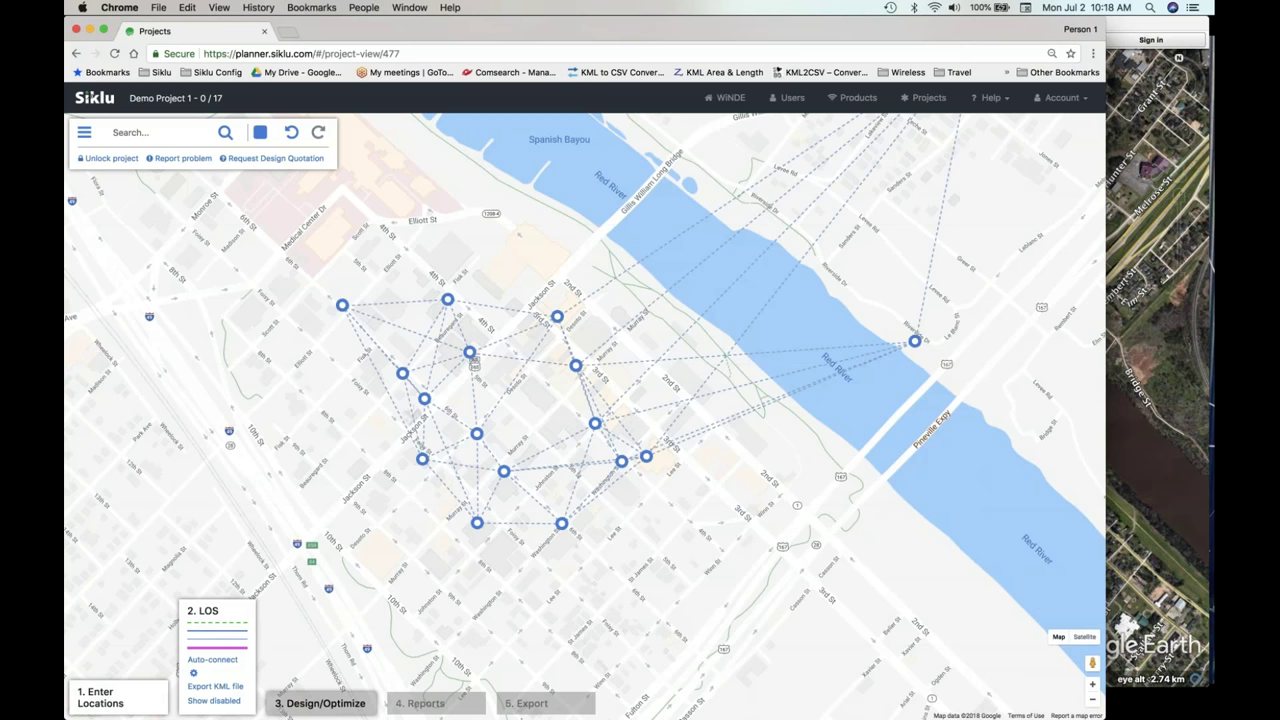
# - Select and deselect several cluster sites to inspect their links
pyautogui.click(576, 366)
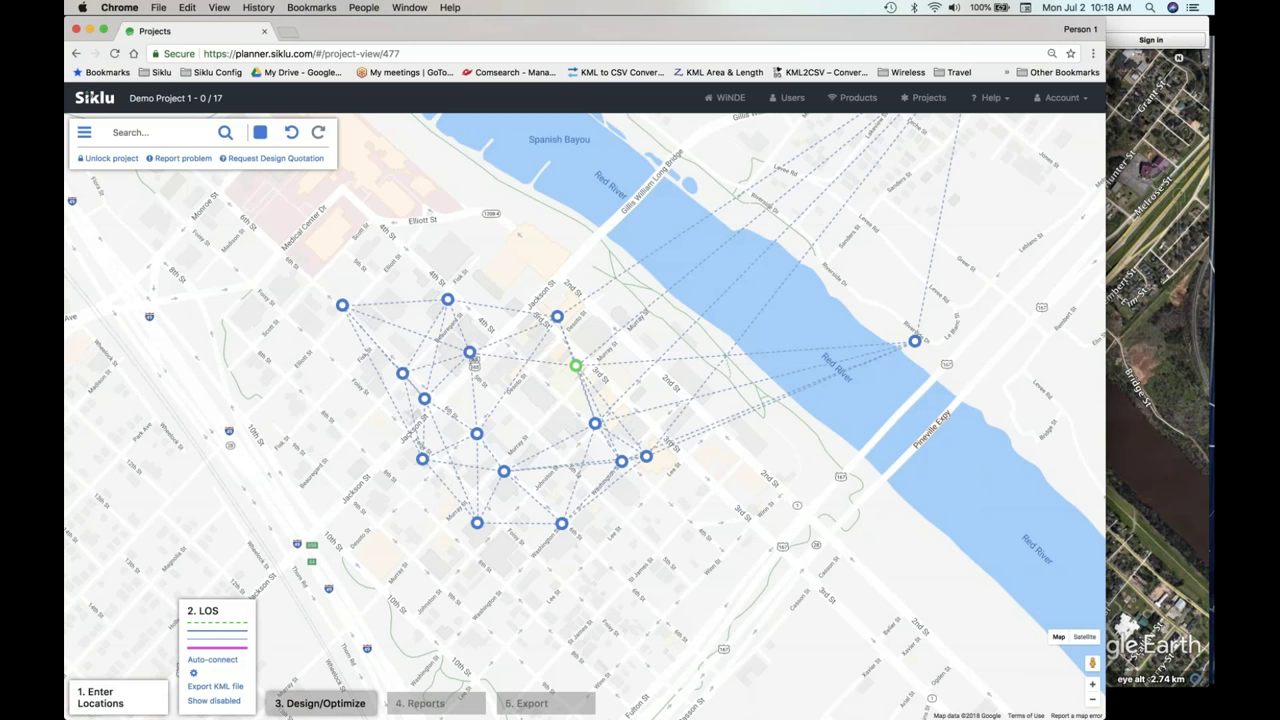
pyautogui.click(478, 433)
pyautogui.click(471, 358)
pyautogui.click(594, 425)
pyautogui.click(575, 367)
# - Delete the 577 m, 544 m and 592 m LOS links, confirming each deletion
pyautogui.click(932, 255)
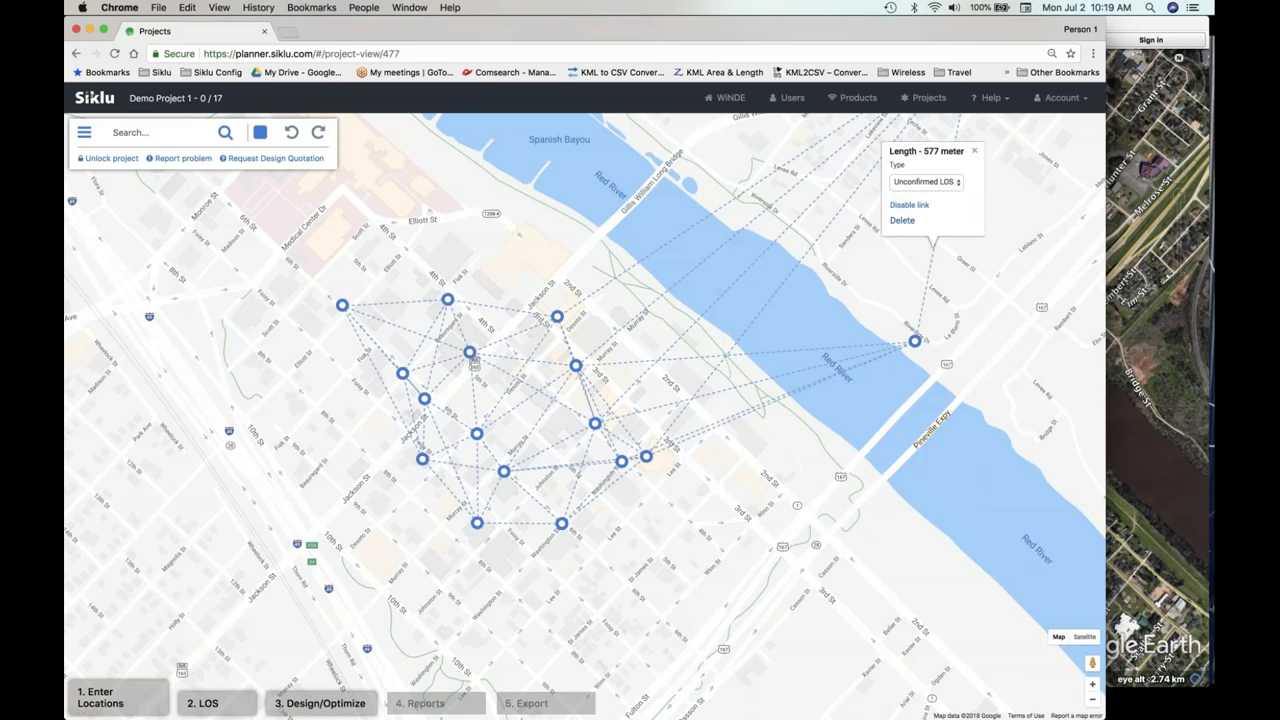
pyautogui.click(902, 220)
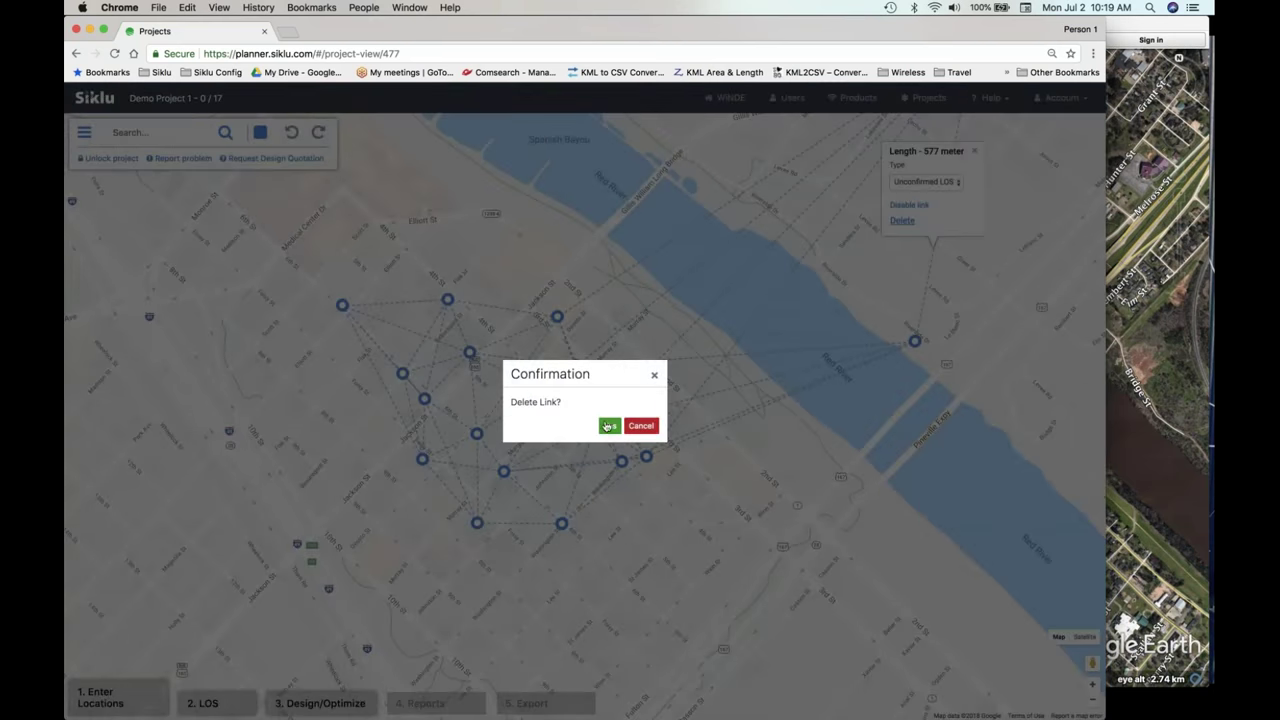
pyautogui.click(610, 427)
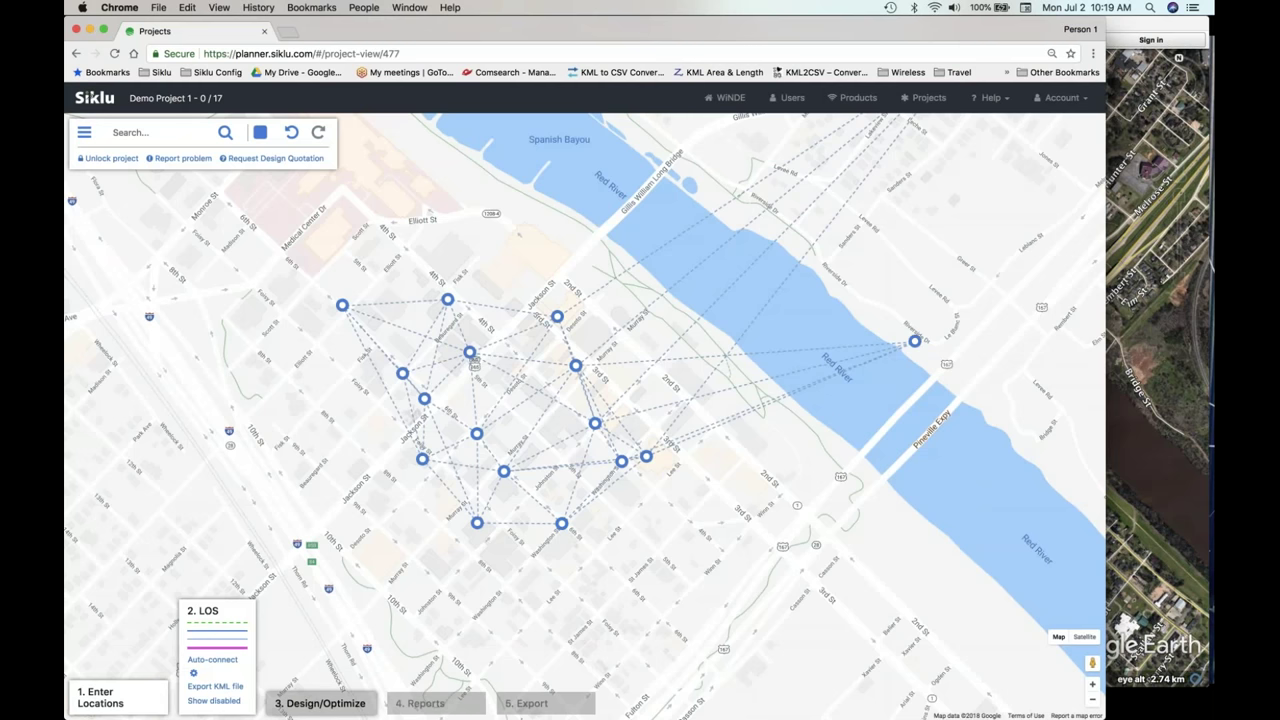
pyautogui.click(705, 439)
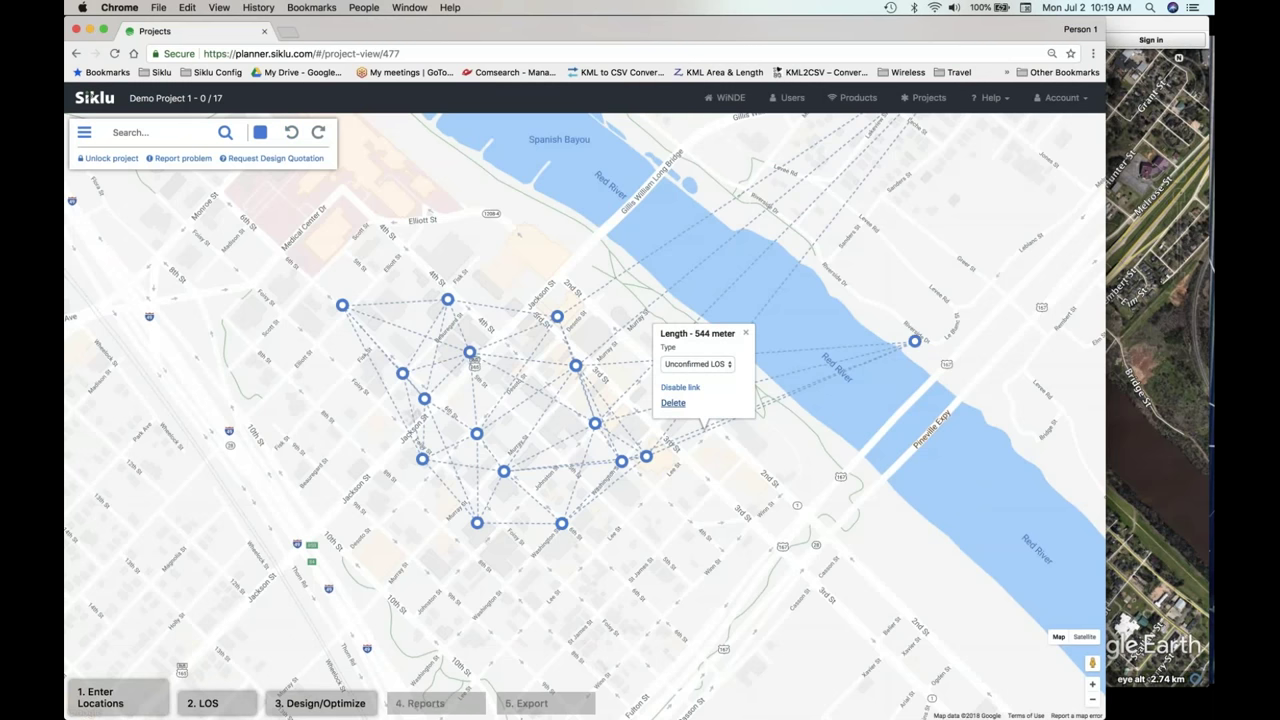
pyautogui.click(673, 402)
pyautogui.click(610, 426)
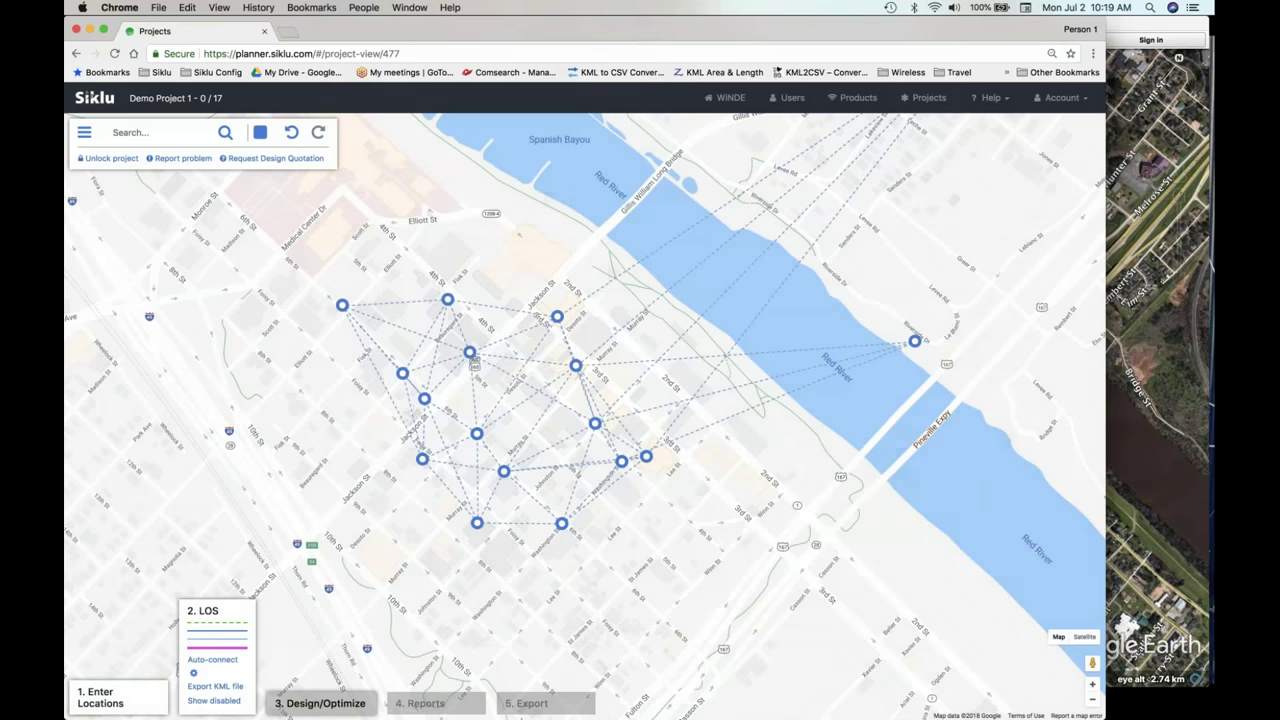
pyautogui.click(698, 424)
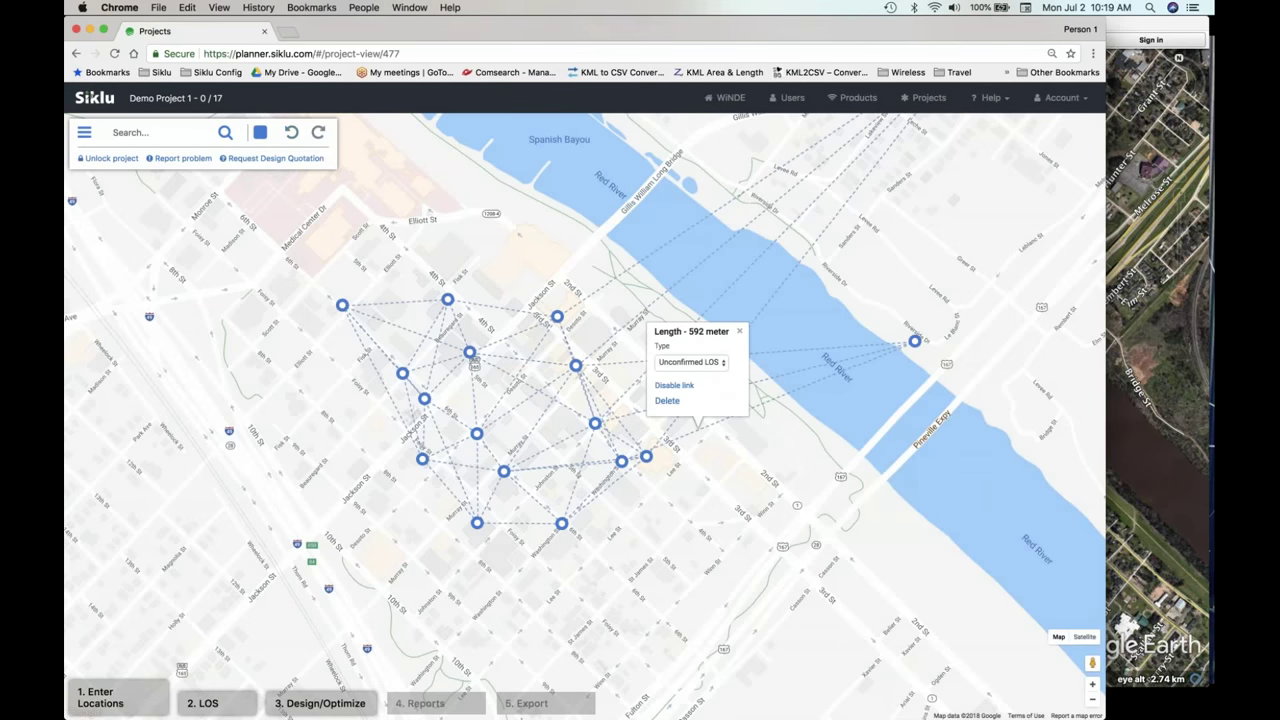
pyautogui.click(666, 402)
pyautogui.click(610, 426)
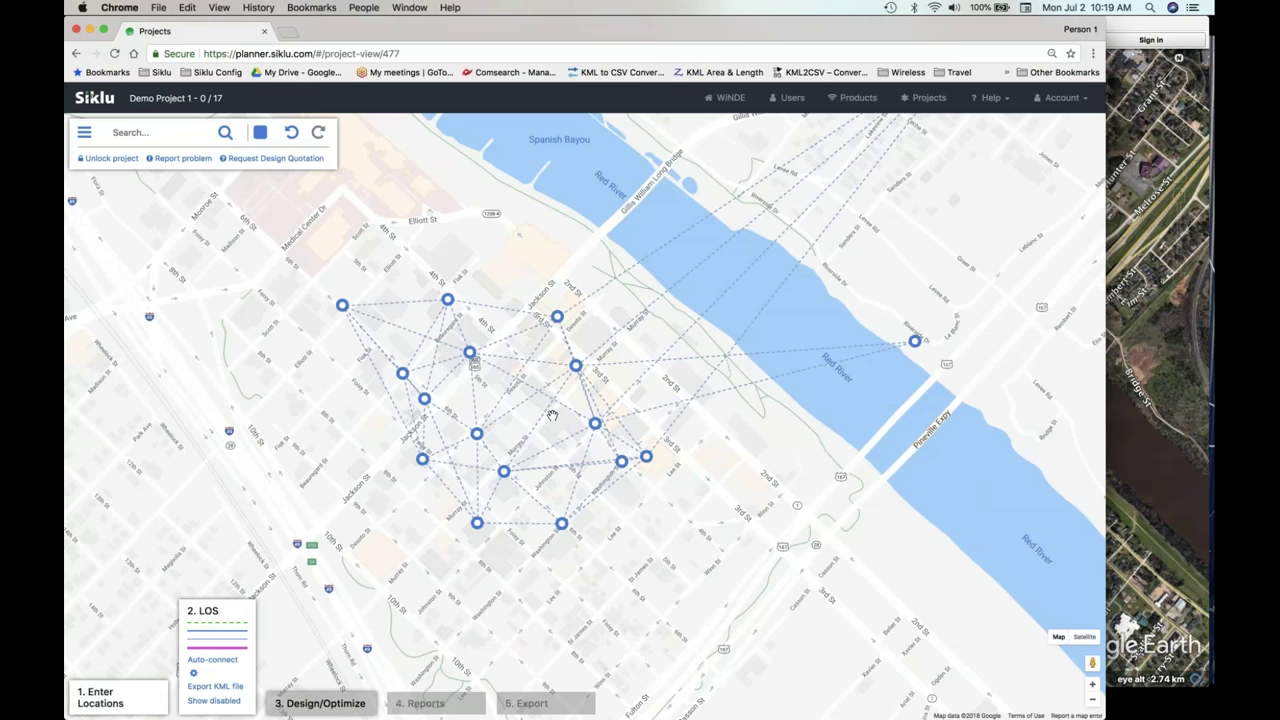
# - Recentre the network, open the exported Demo Project 1 (3).kml, and dismiss Google Earth's crash report
pyautogui.scroll(-2, 635, 347)
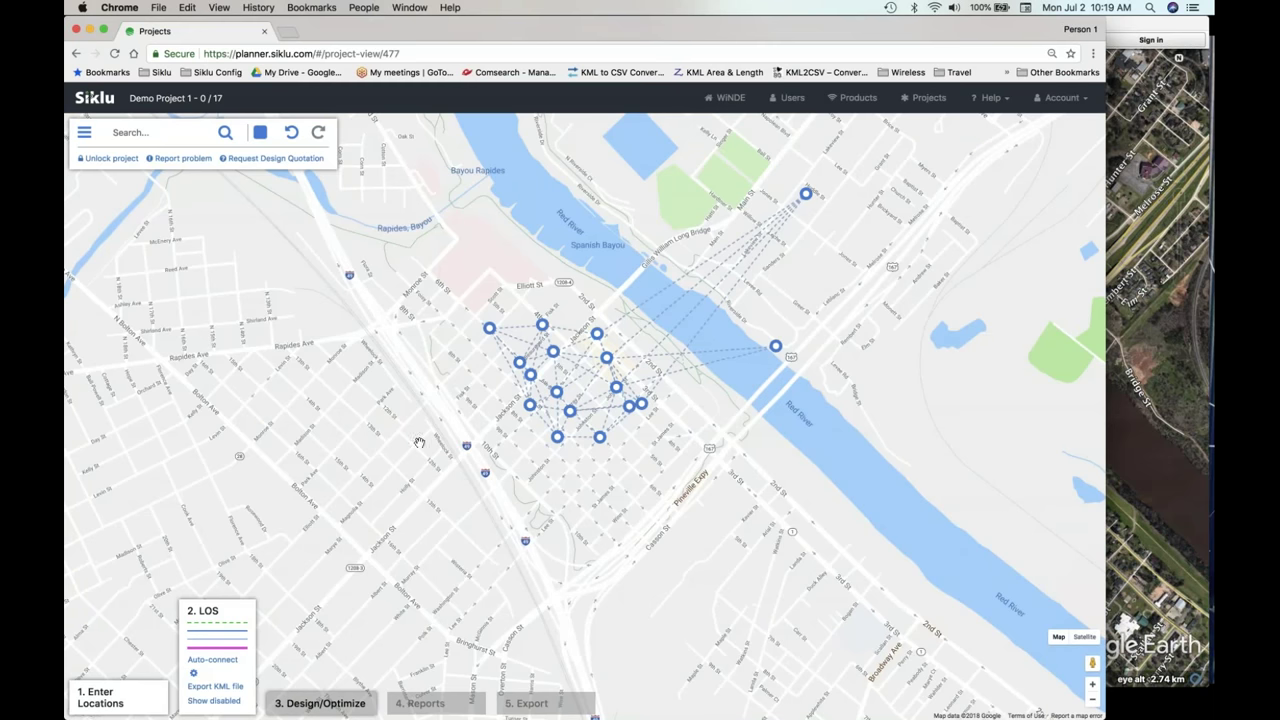
pyautogui.moveTo(422, 363); pyautogui.dragTo(369, 417)
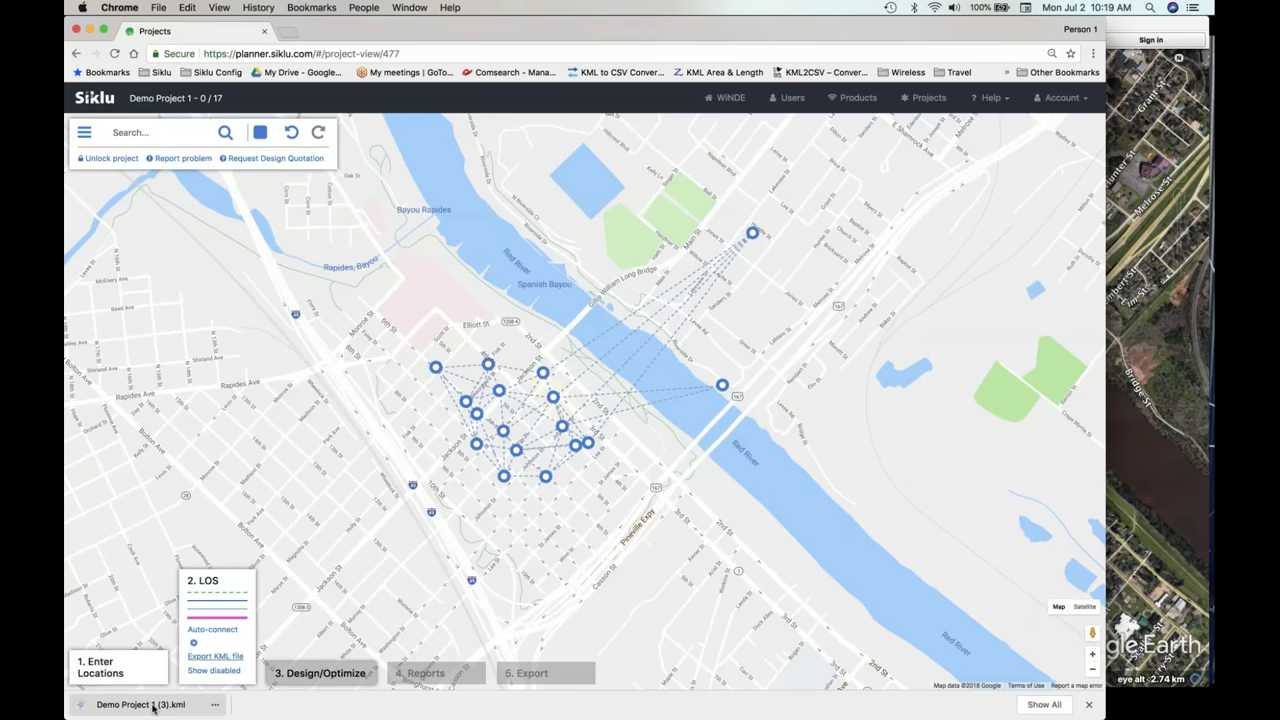
pyautogui.click(153, 705)
pyautogui.press('super+Tab')
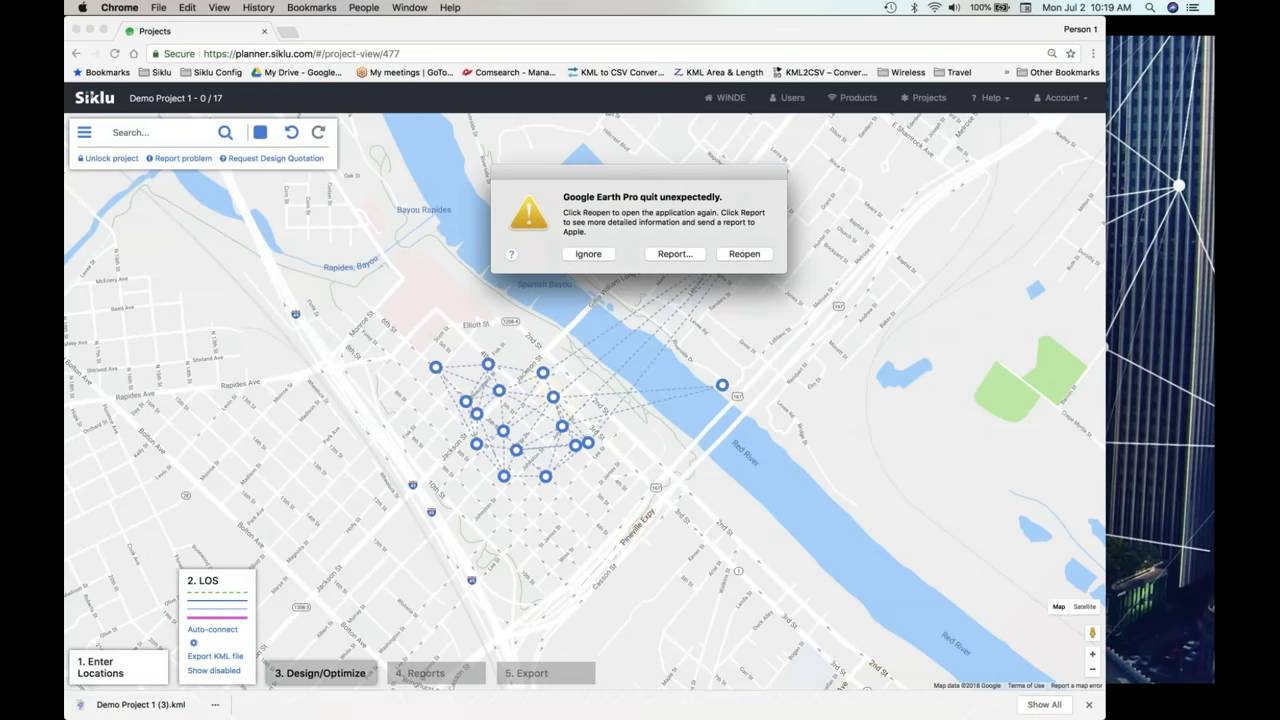
pyautogui.click(588, 254)
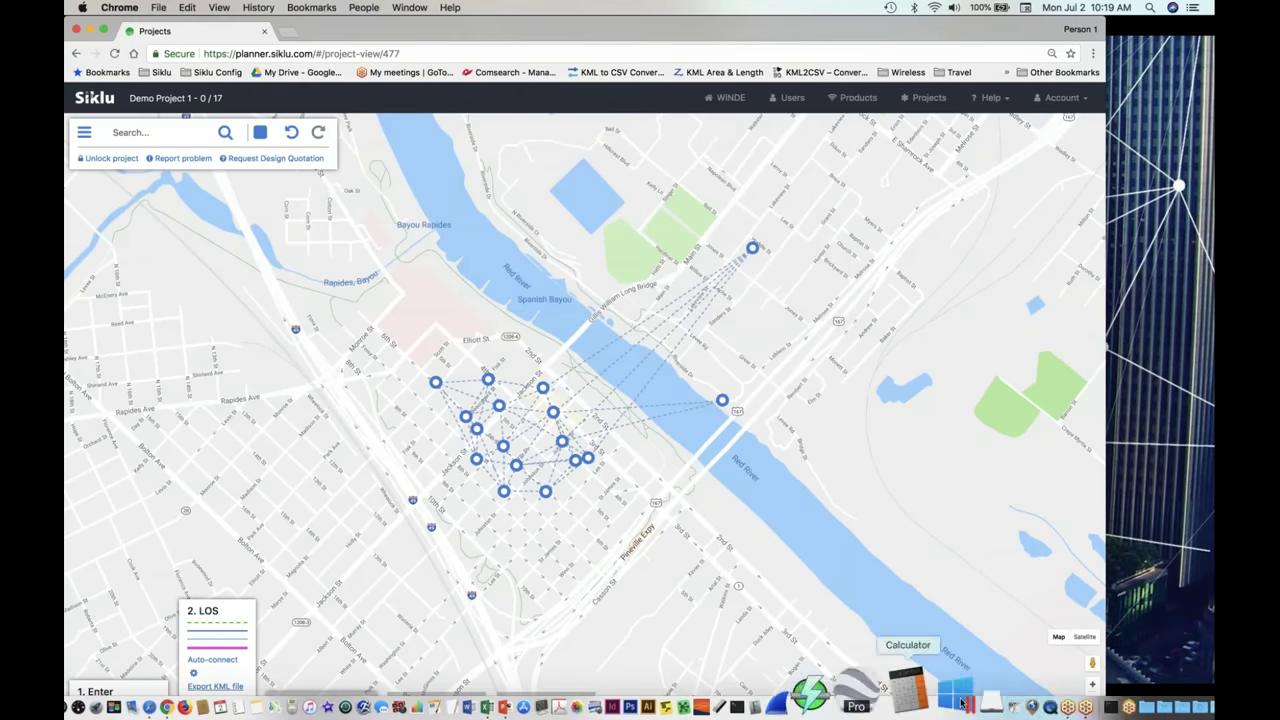
# - Relaunch Google Earth Pro, then export Demo Project 1 (4).kml and open it there
pyautogui.click(873, 700)
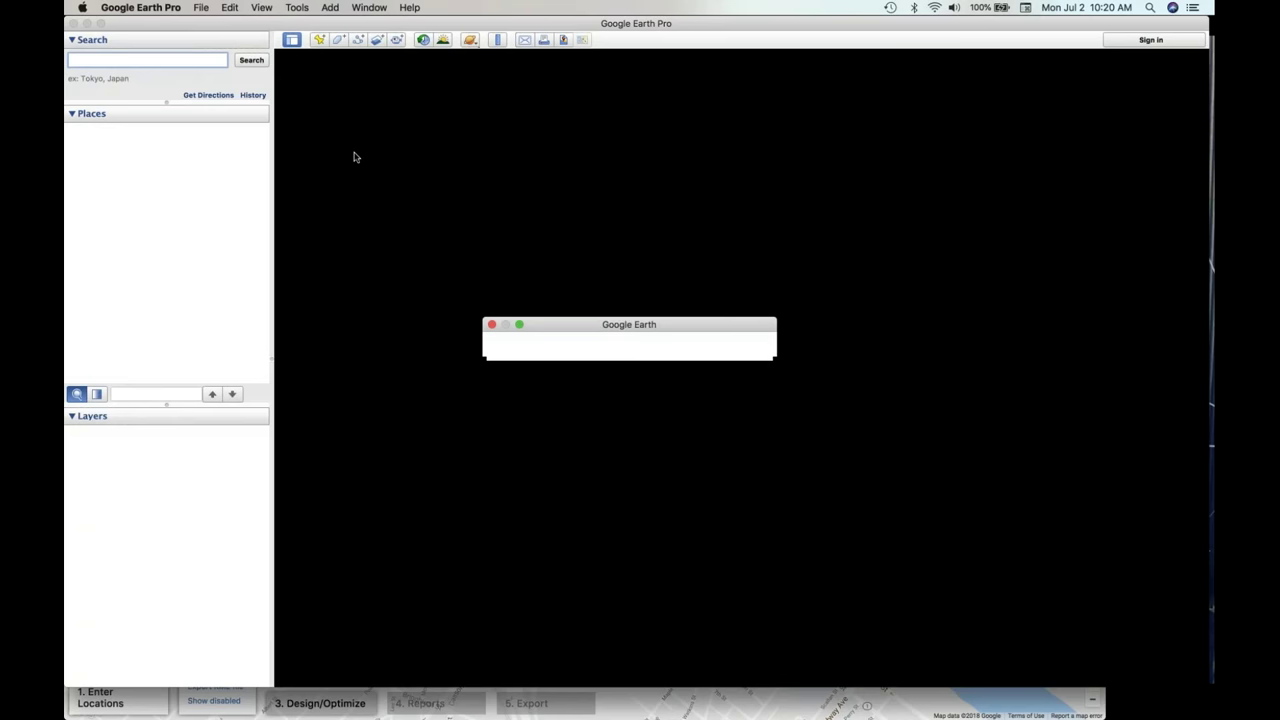
pyautogui.press('super+Tab')
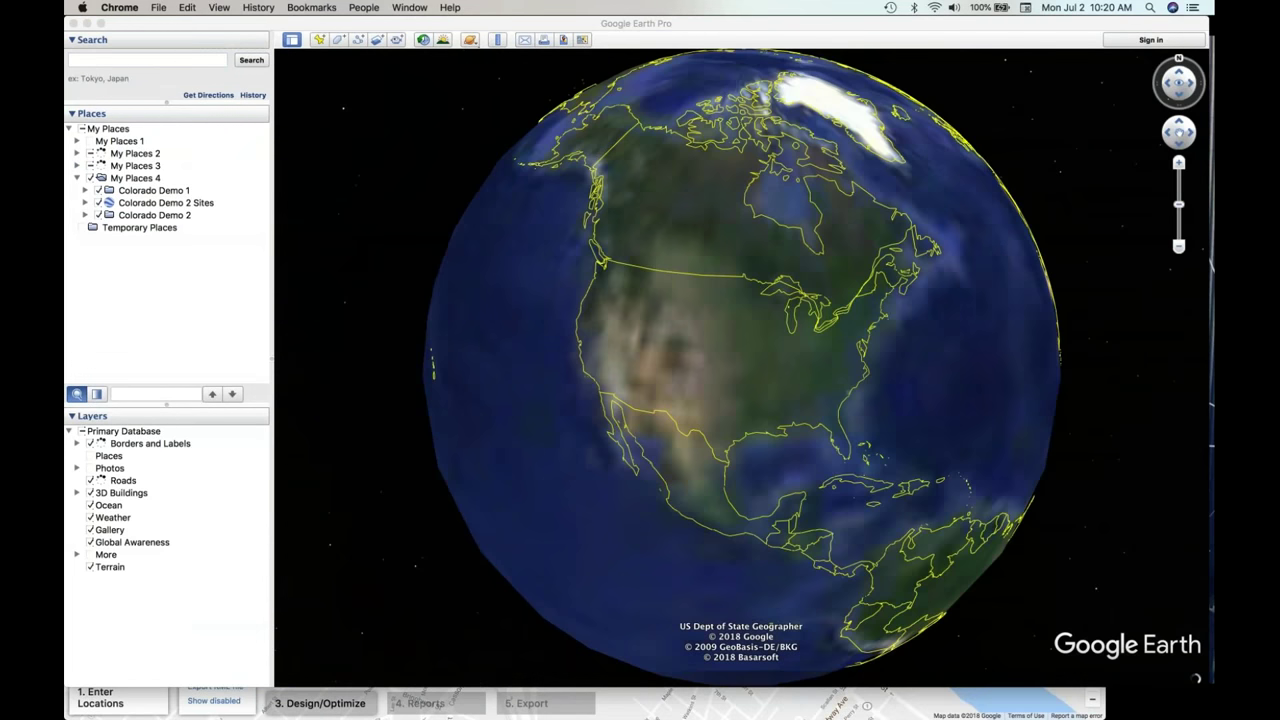
pyautogui.press('super+Tab')
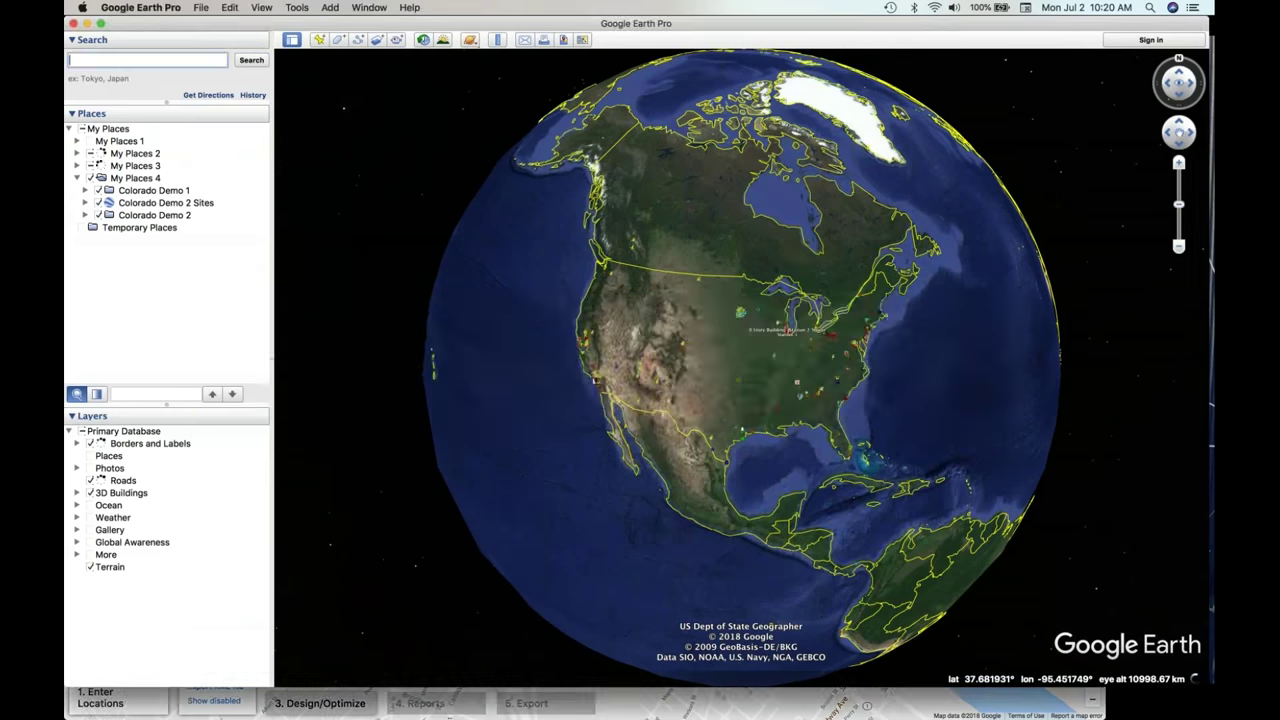
pyautogui.press('super+Tab')
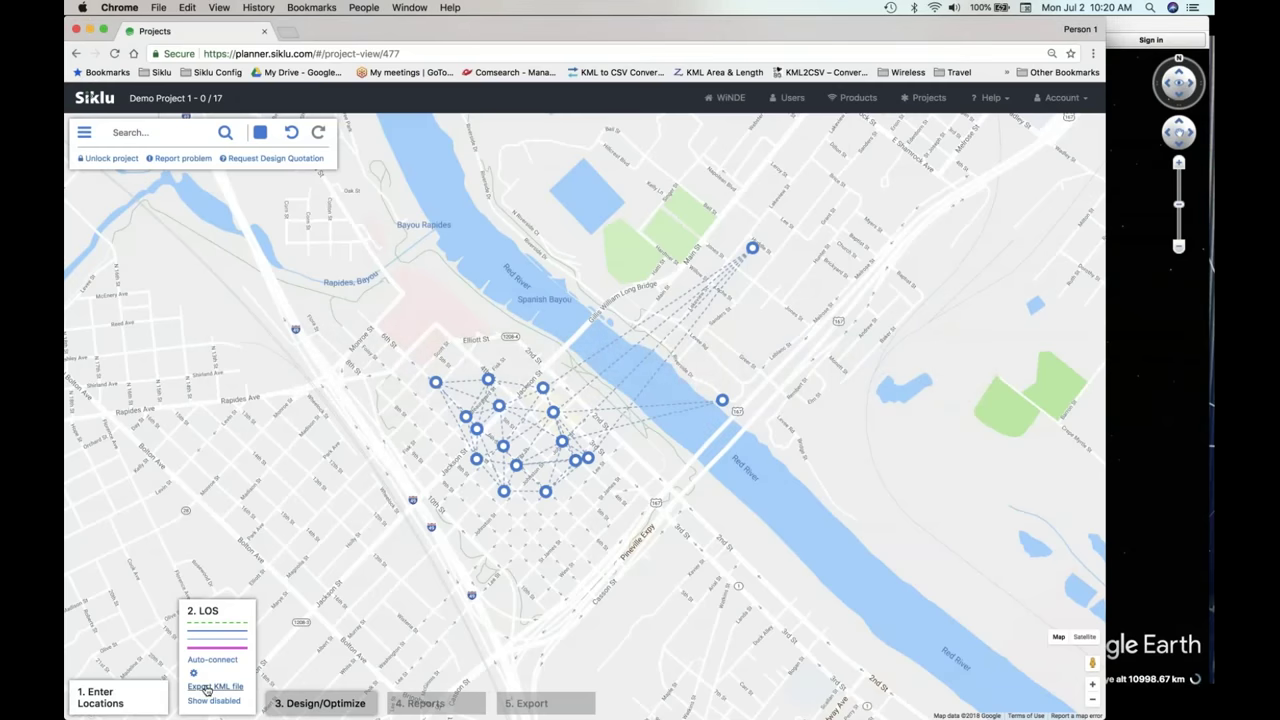
pyautogui.click(207, 687)
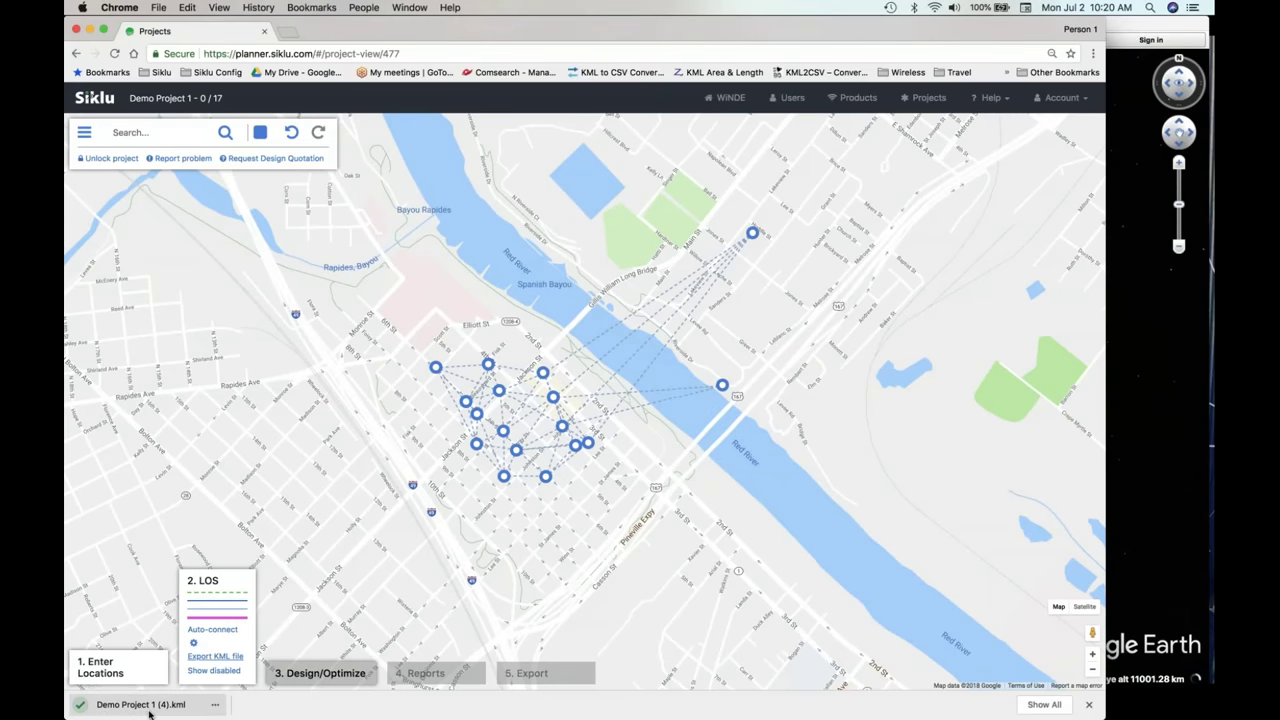
pyautogui.click(143, 708)
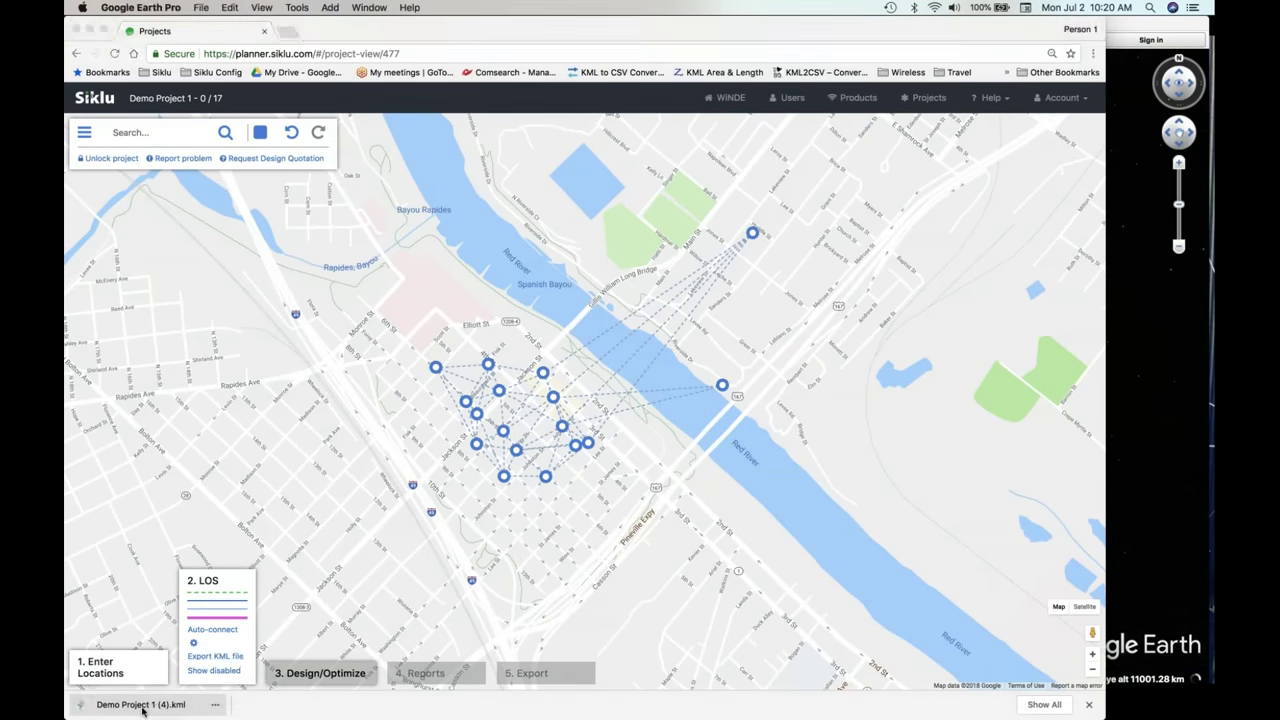